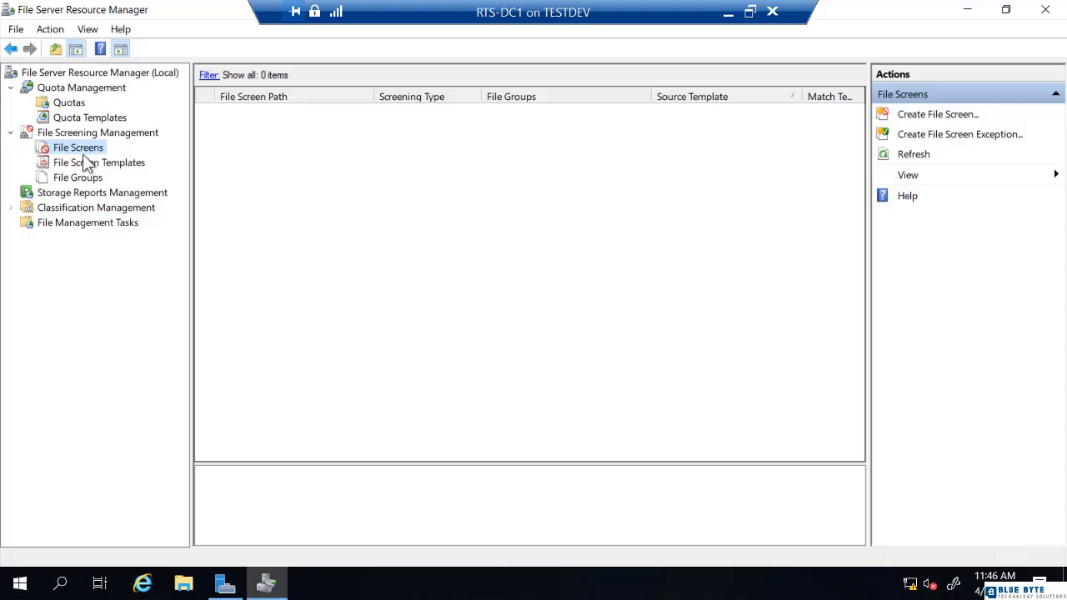
- Start a new file screen and set its path to the C:\User-Data folder
click(88, 165)
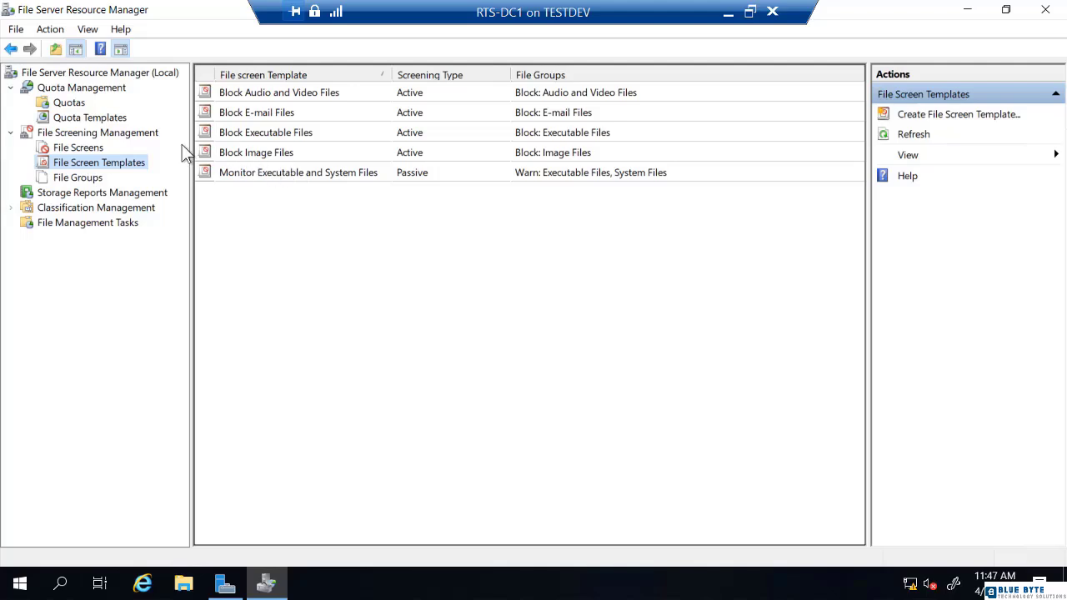
click(96, 150)
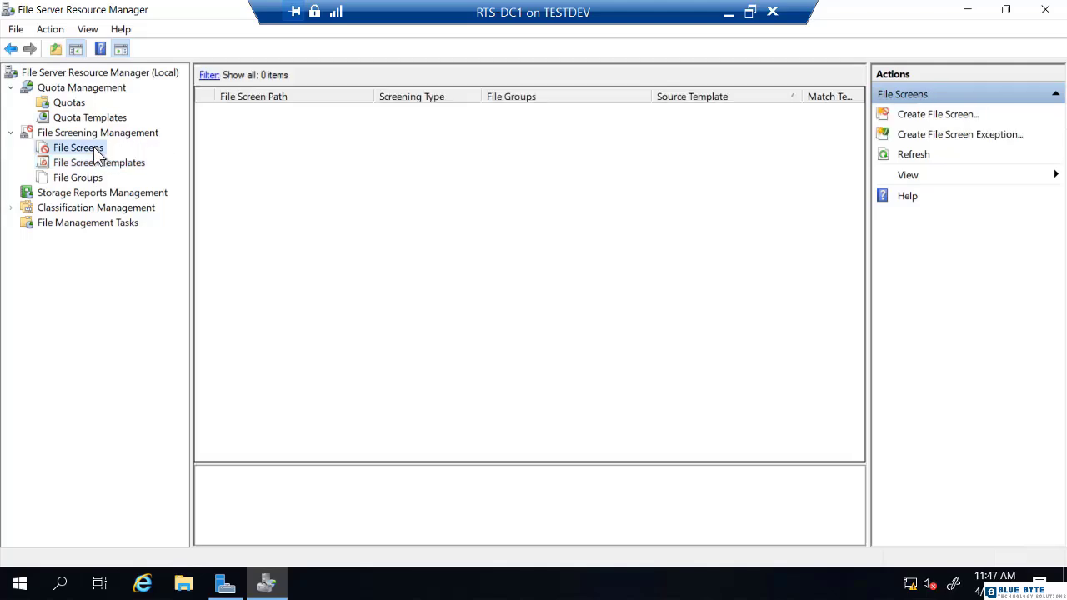
right_click(96, 150)
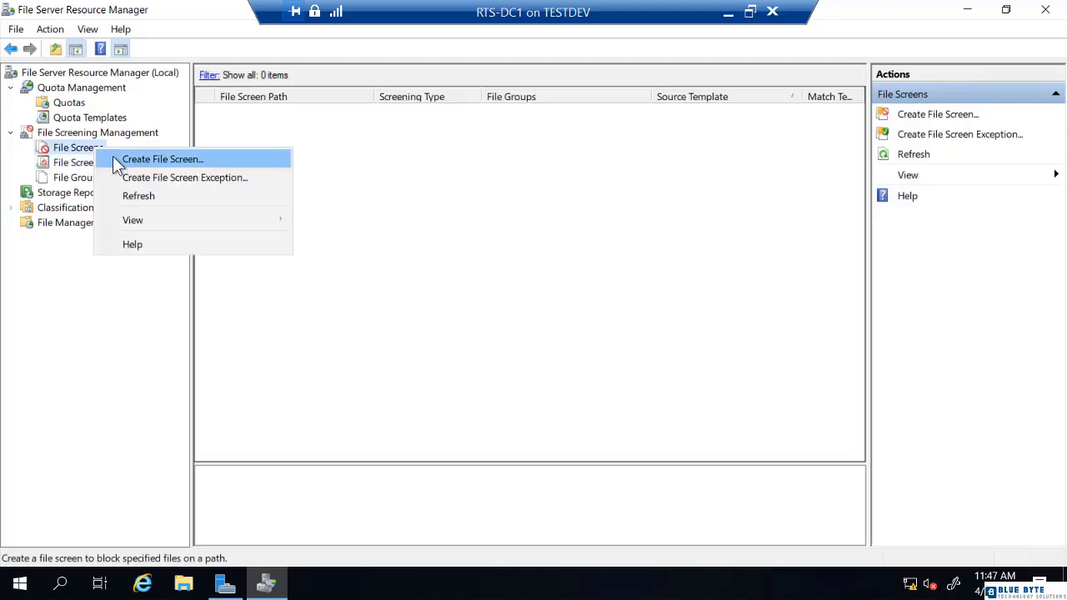
click(113, 159)
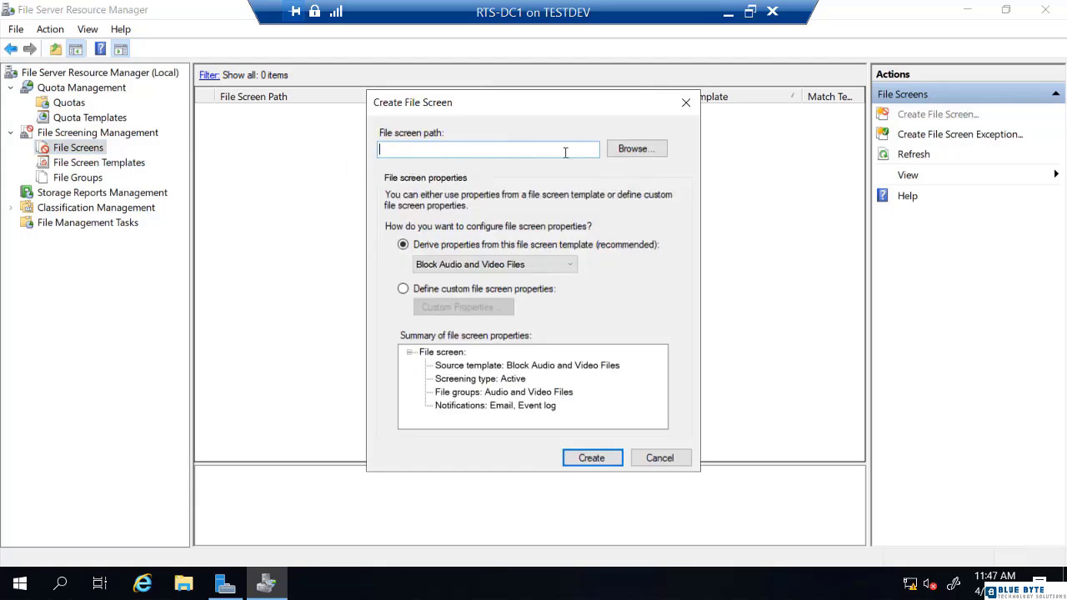
click(630, 150)
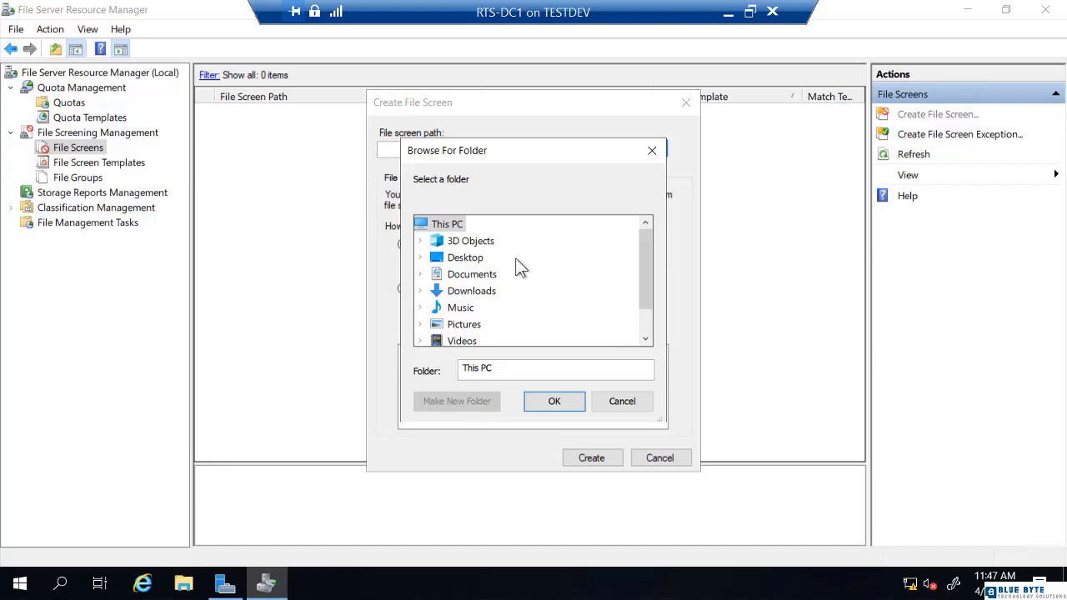
scroll(518, 274, down, 1)
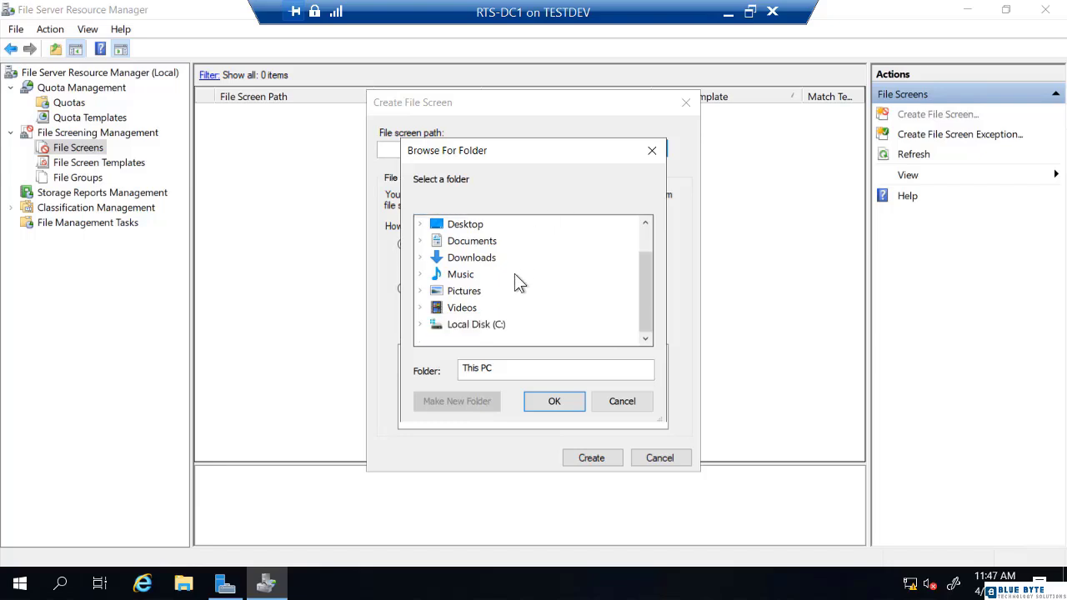
click(420, 324)
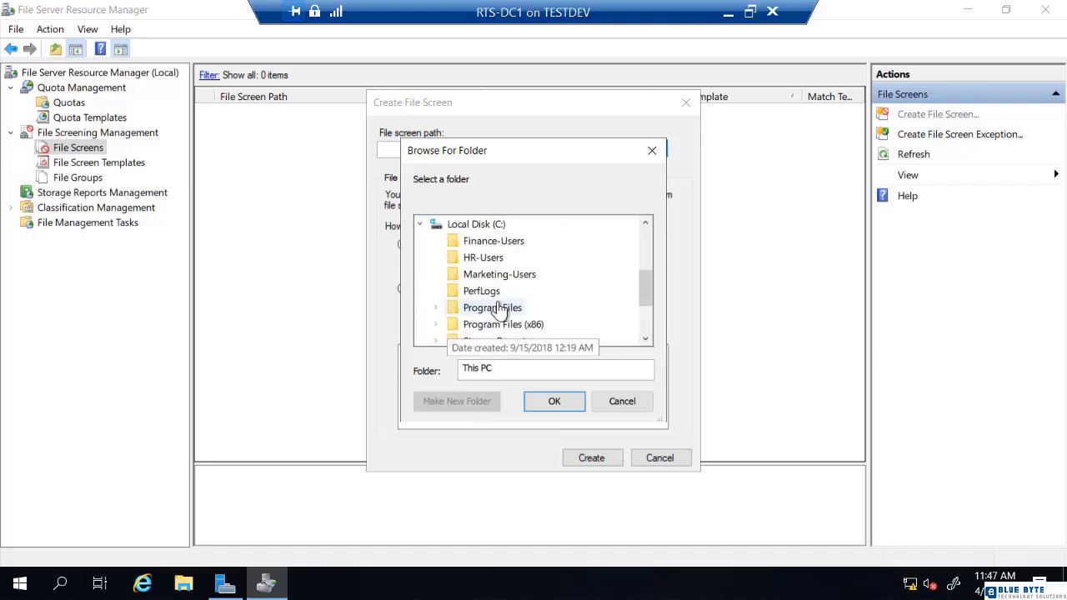
scroll(499, 309, down, 2)
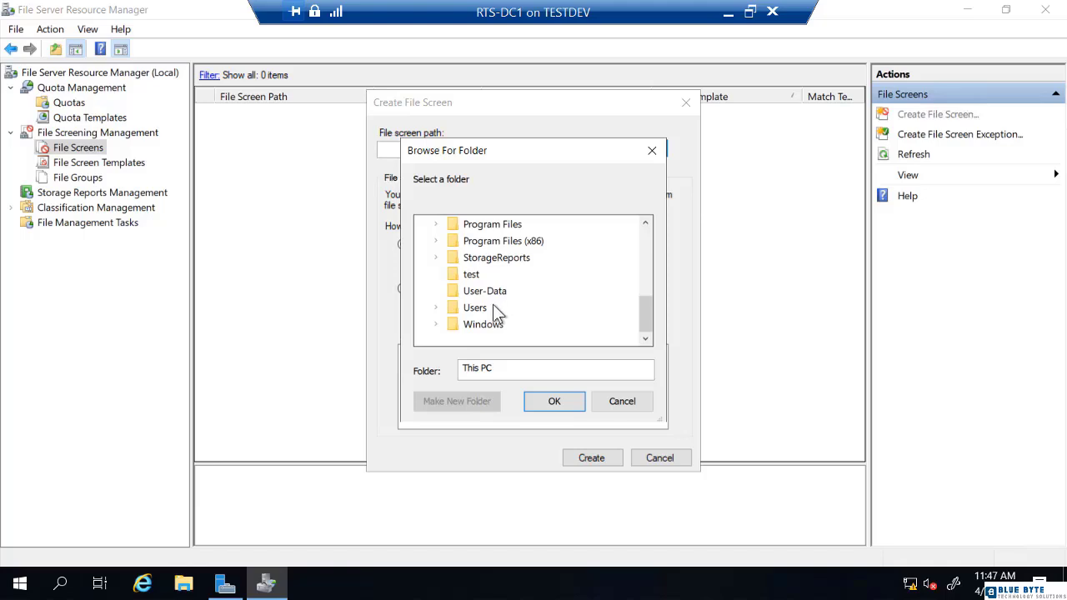
click(492, 299)
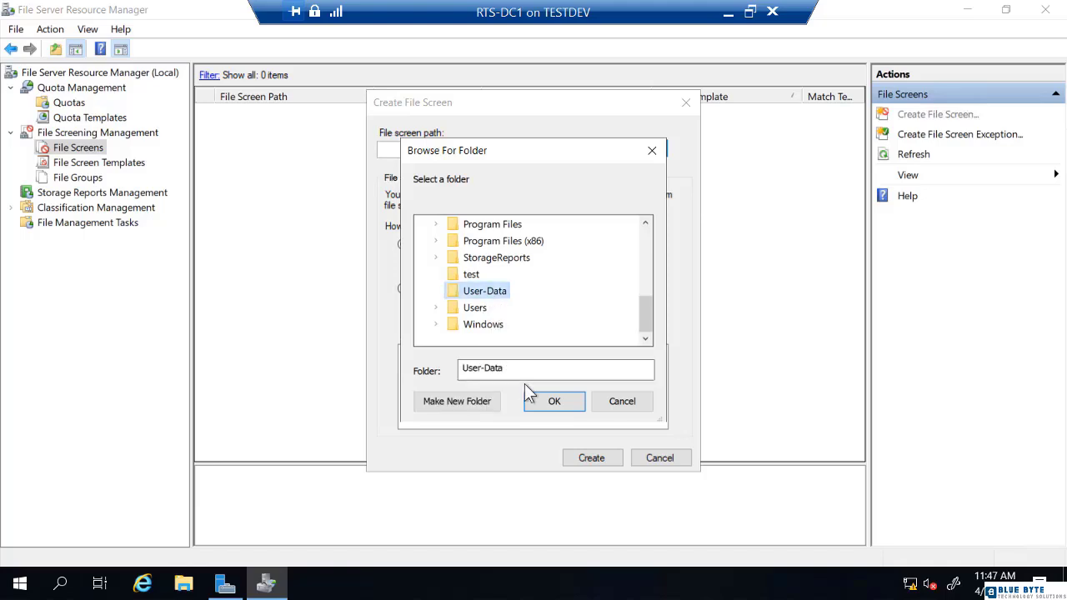
click(552, 404)
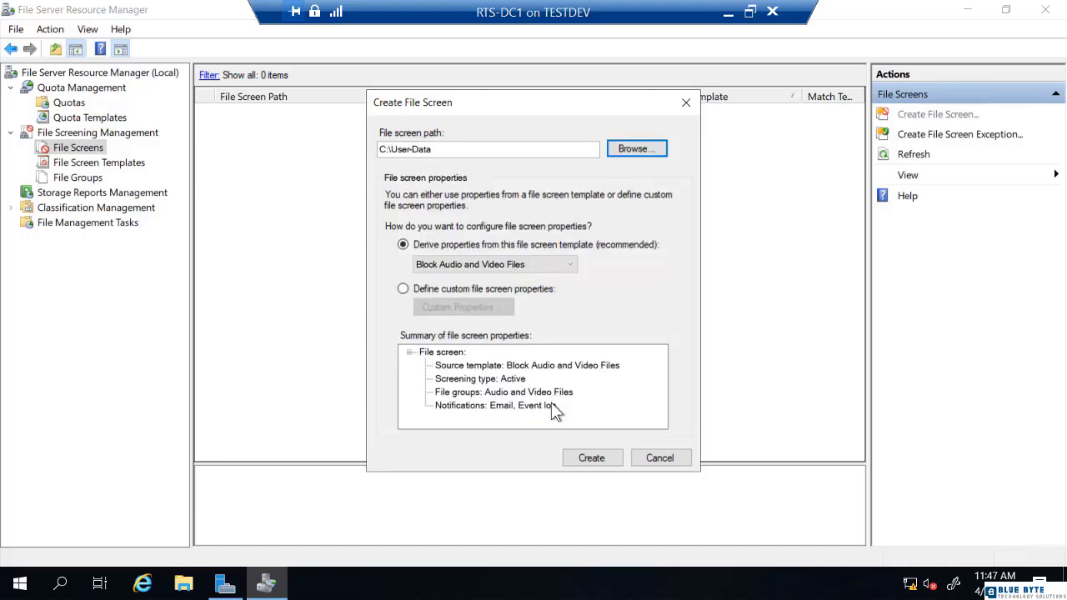
- Define custom file screen properties that use active screening and block the Audio and Video Files group
click(503, 265)
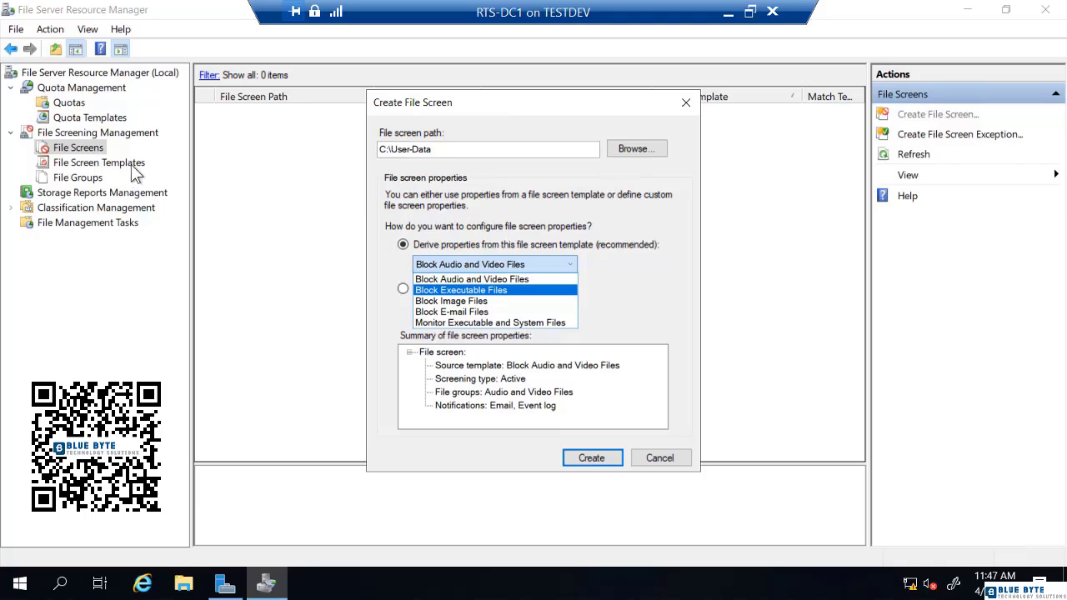
click(387, 268)
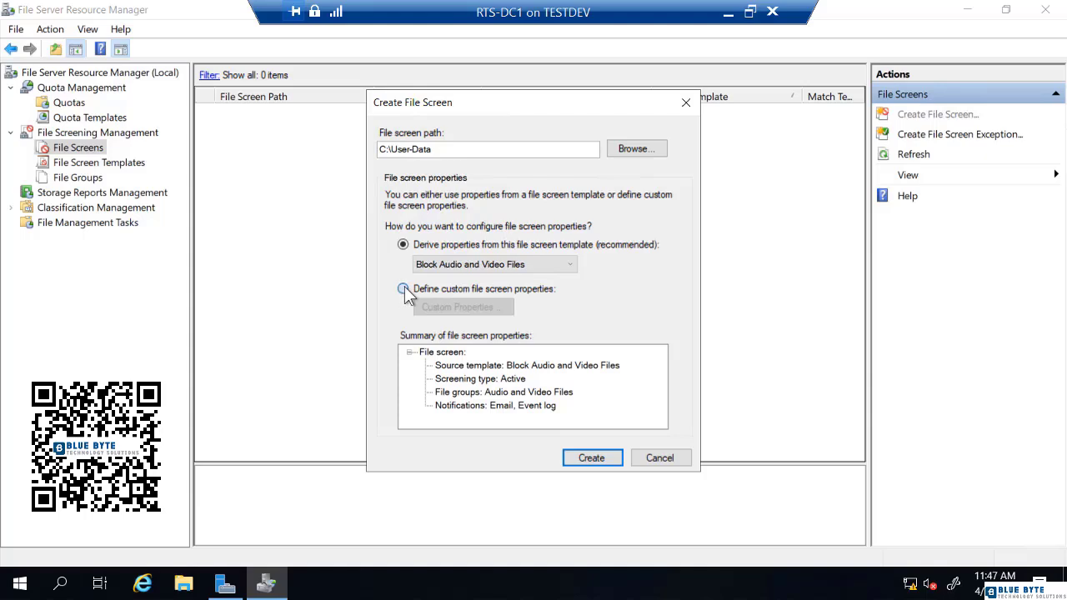
click(404, 288)
click(452, 306)
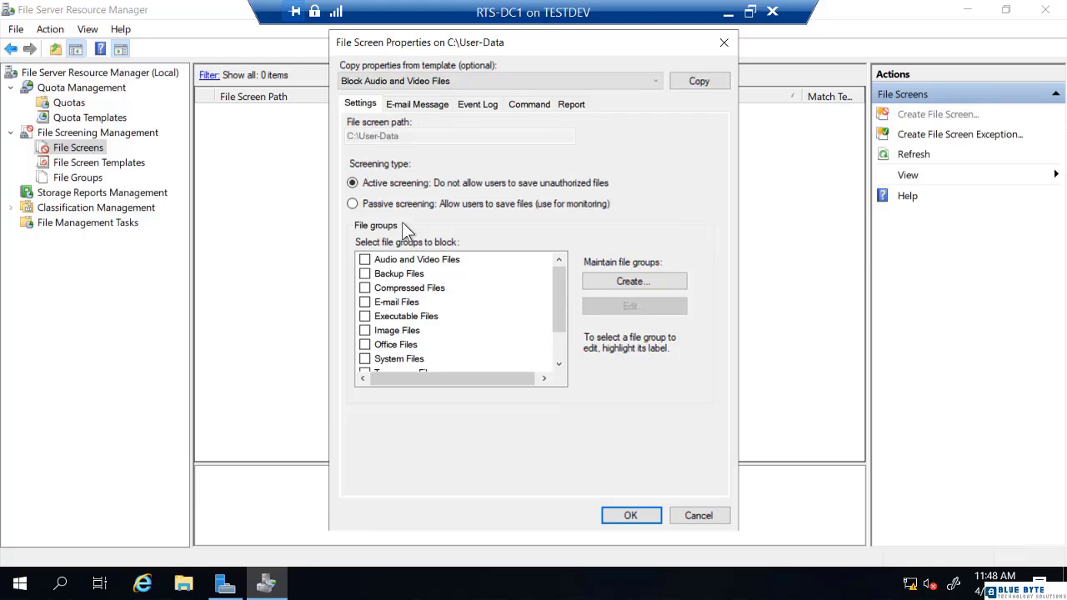
click(365, 260)
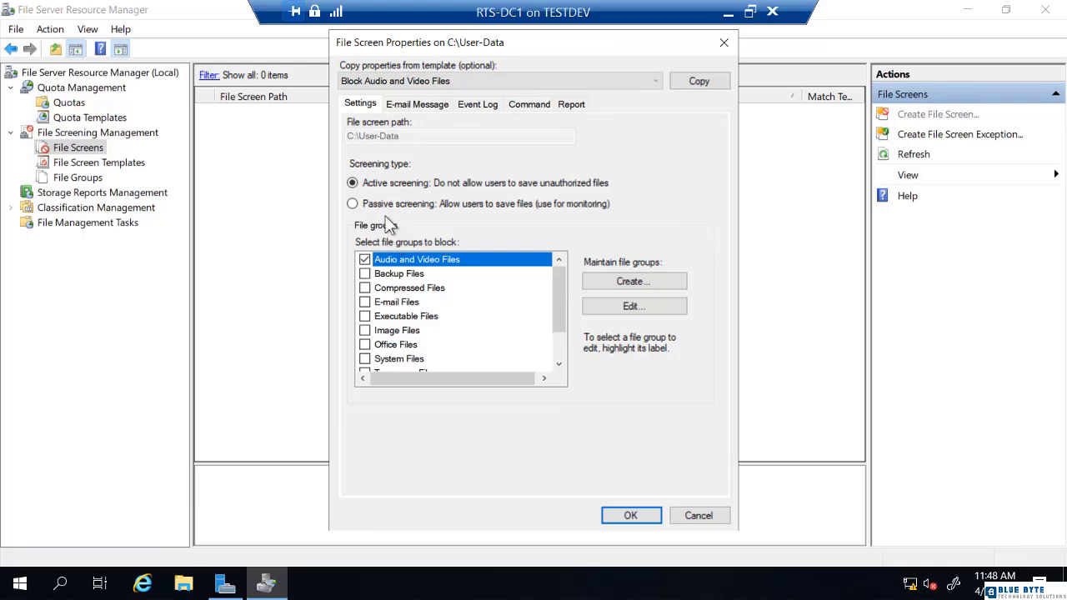
click(353, 204)
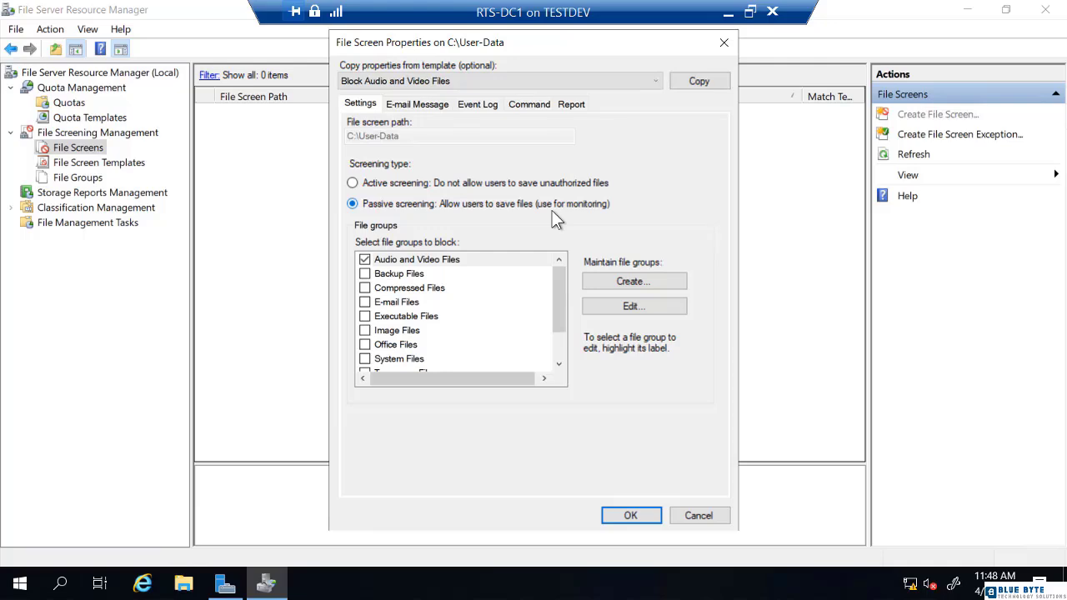
click(354, 183)
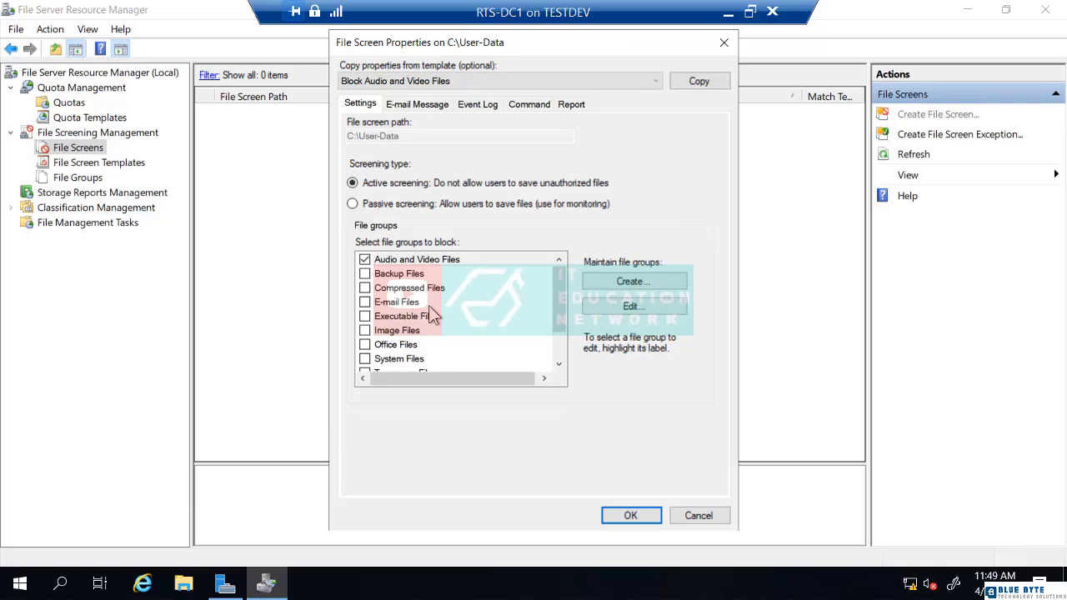
- Edit the Audio and Video Files group and add *.123 to its files to include
scroll(430, 308, down, 1)
scroll(430, 309, up, 1)
click(451, 262)
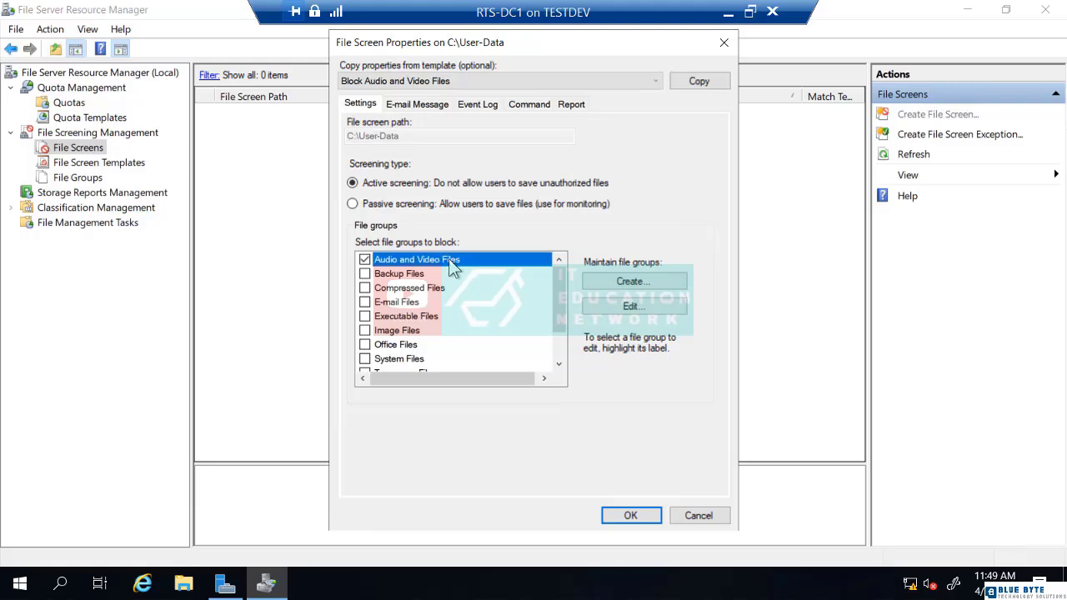
click(597, 301)
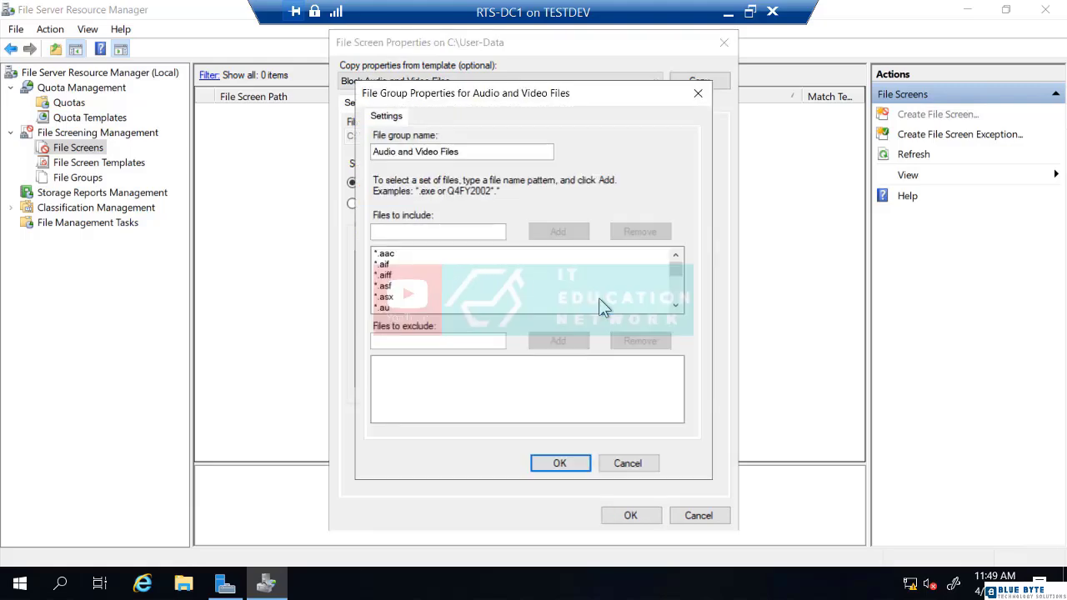
click(409, 232)
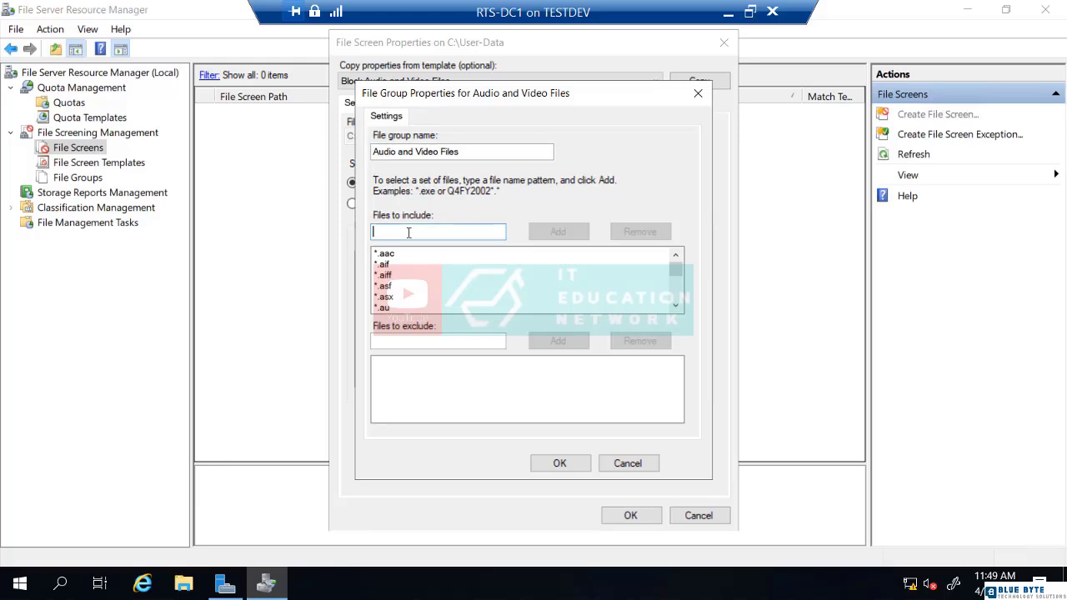
text(*)
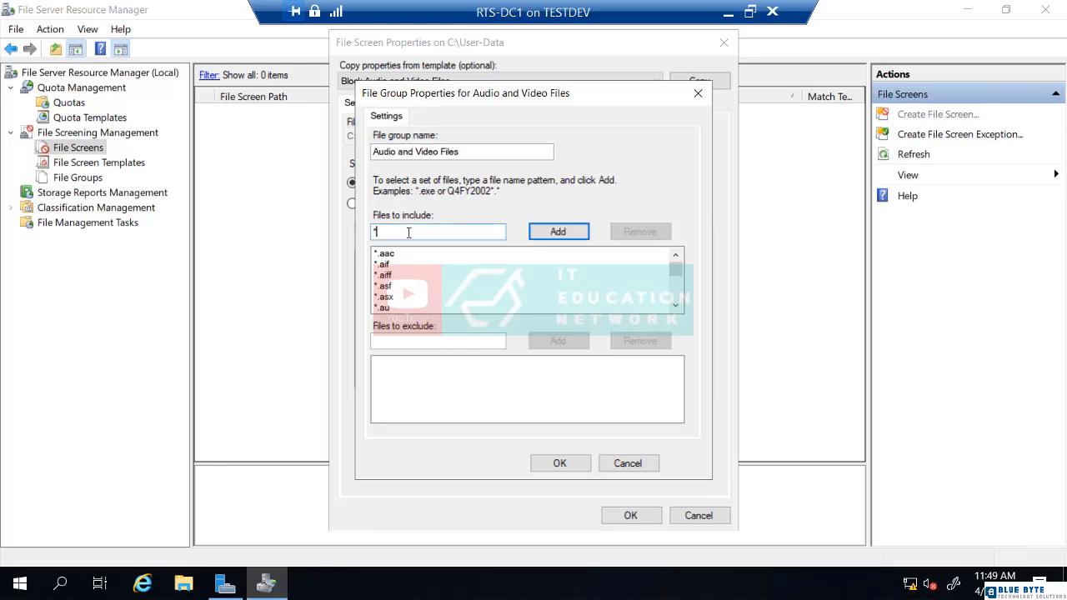
text(.123)
click(551, 232)
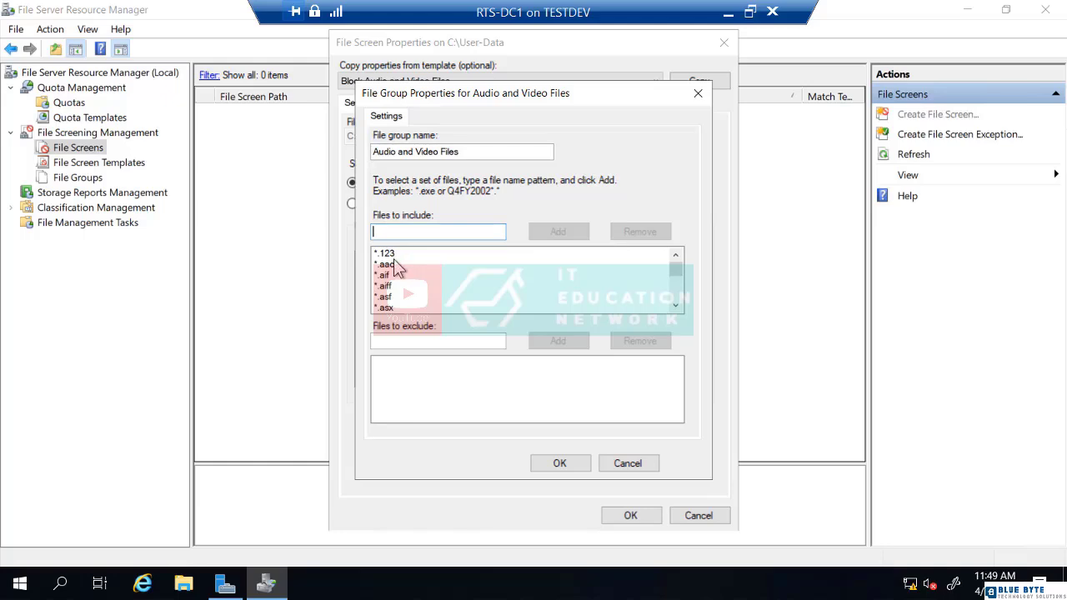
- Add companysong.mp3 to the files to exclude from the Audio and Video Files group
scroll(413, 289, down, 1)
scroll(412, 280, down, 3)
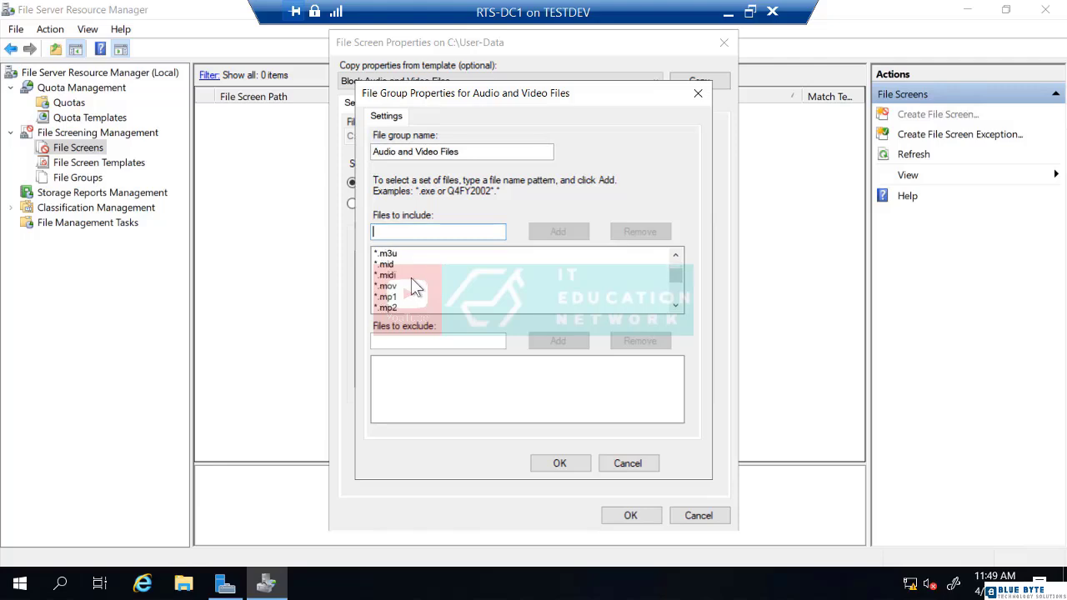
click(401, 339)
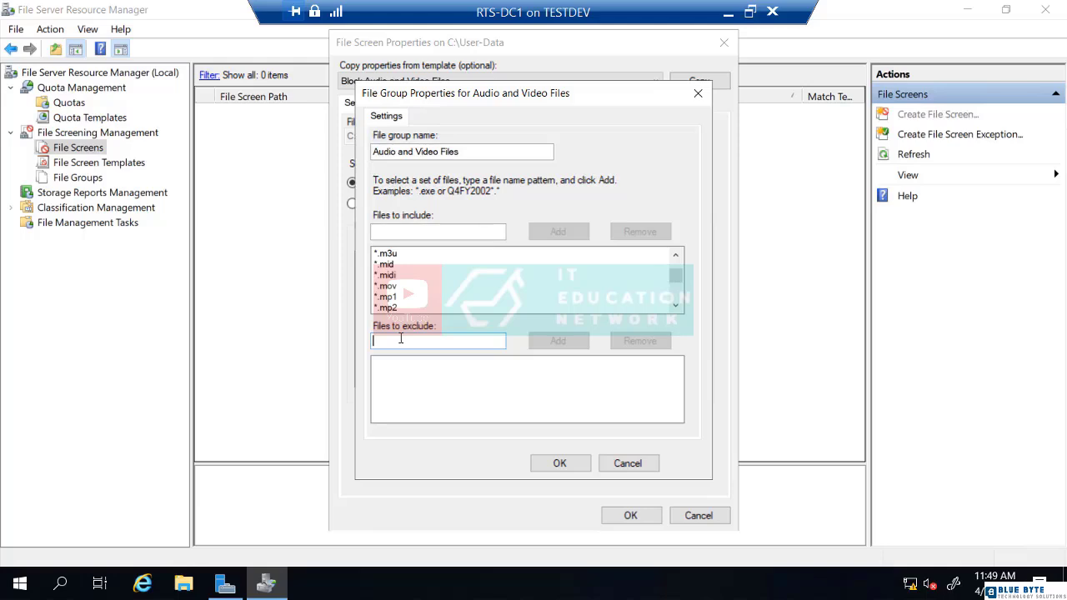
text(company)
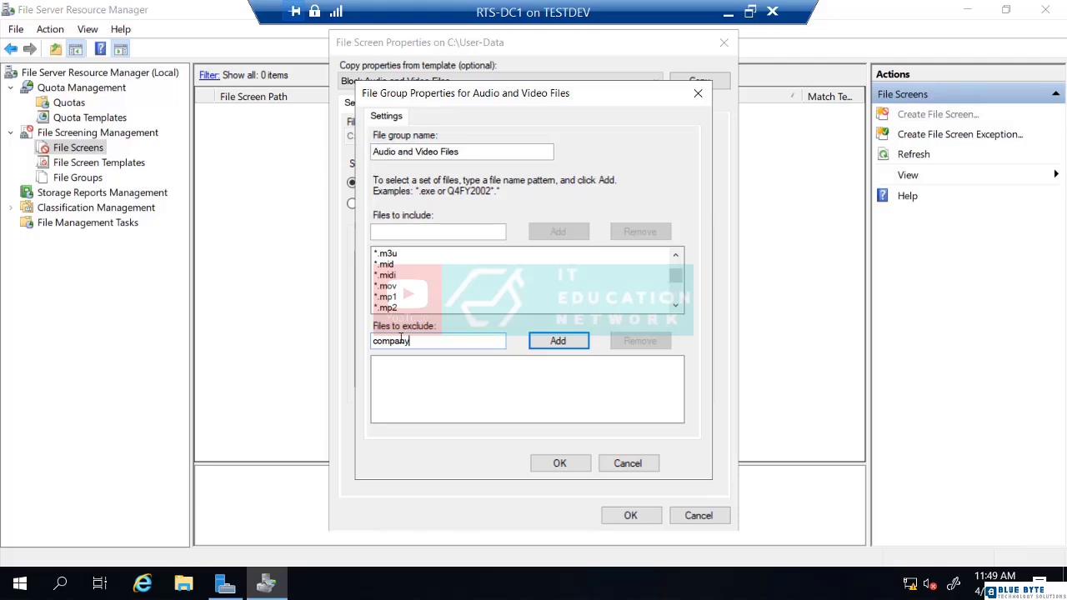
text(song.mp3)
click(558, 341)
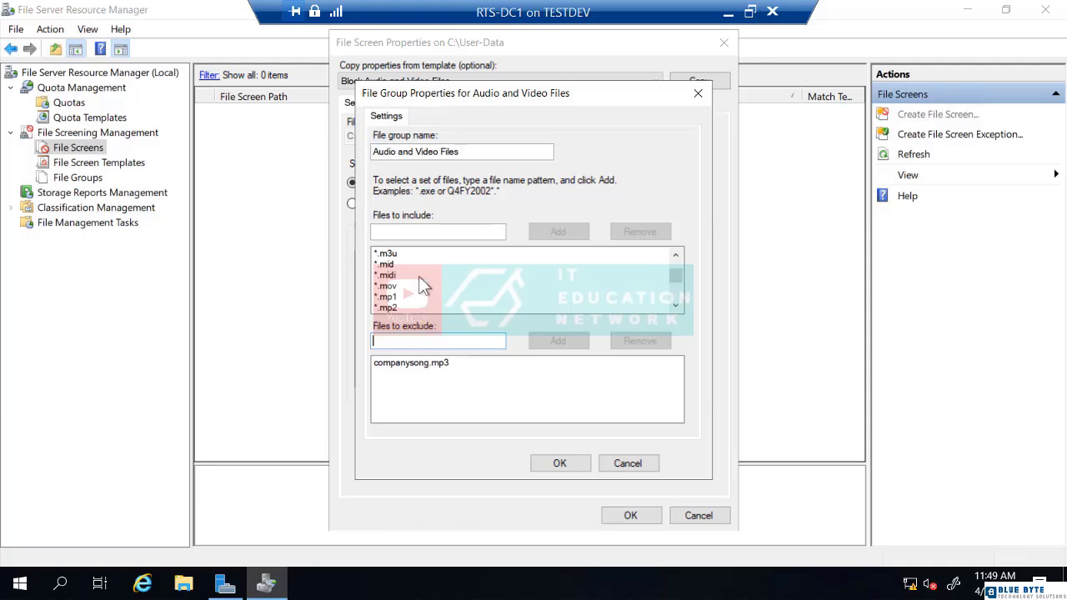
- Remove the *.wav pattern from the Audio and Video Files group, save the group, and also block E-mail Files
scroll(419, 278, down, 2)
scroll(419, 279, down, 3)
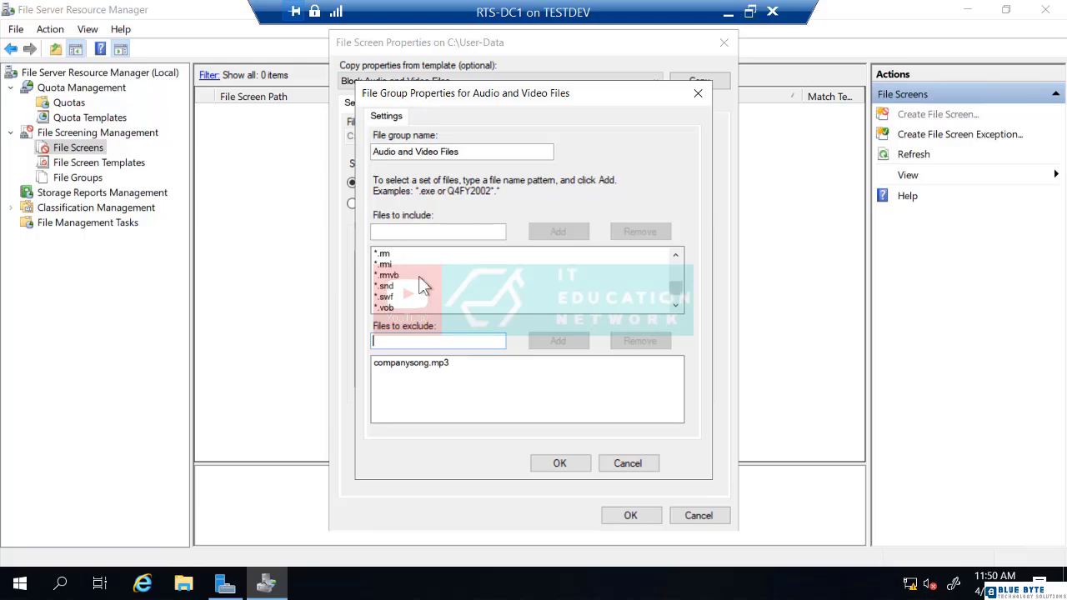
scroll(419, 284, down, 1)
click(390, 286)
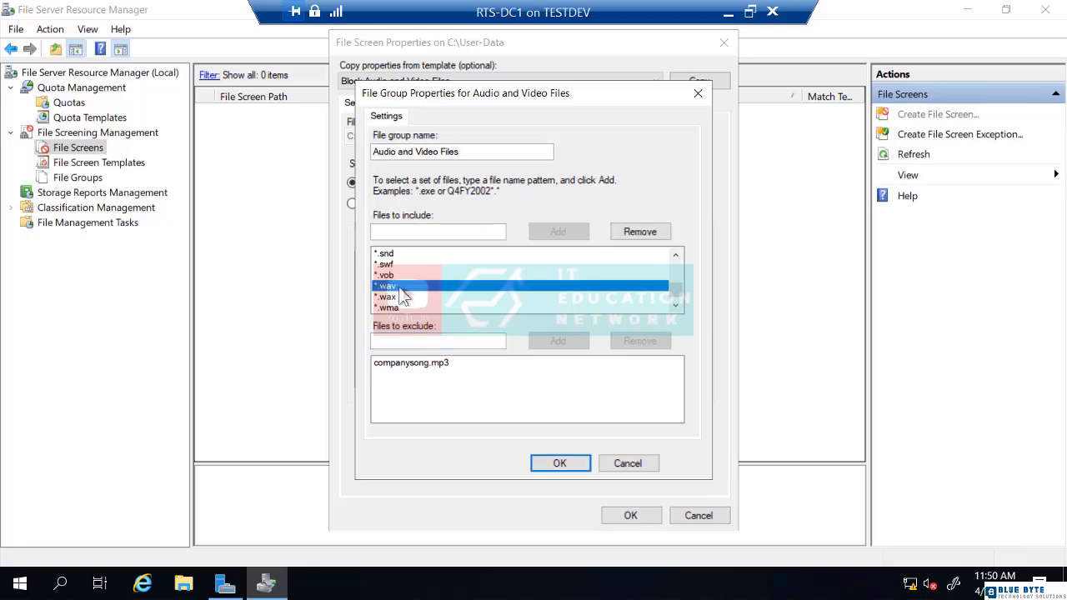
click(631, 231)
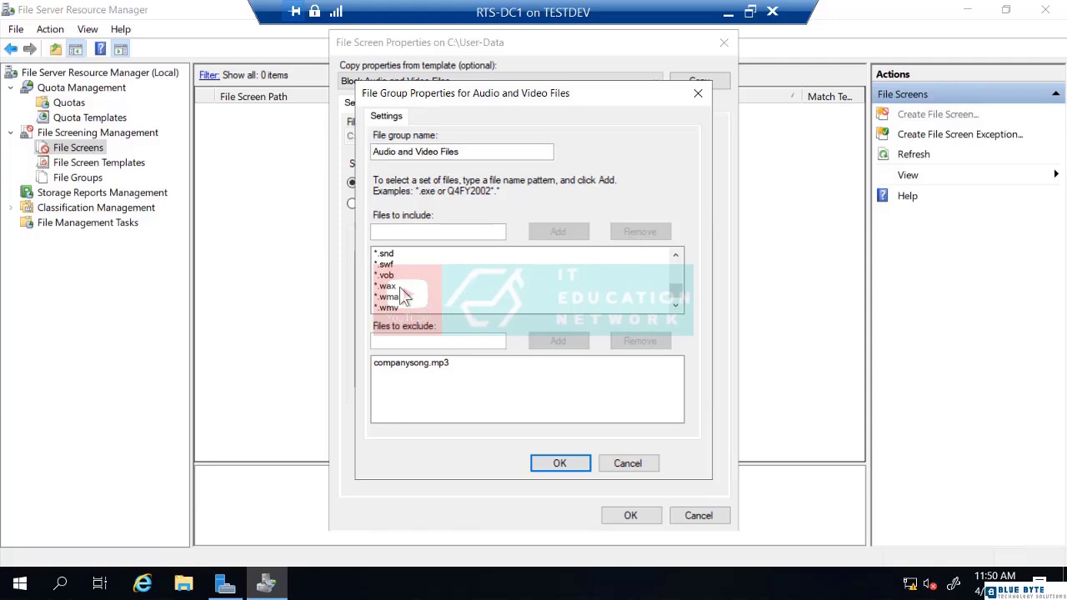
click(560, 464)
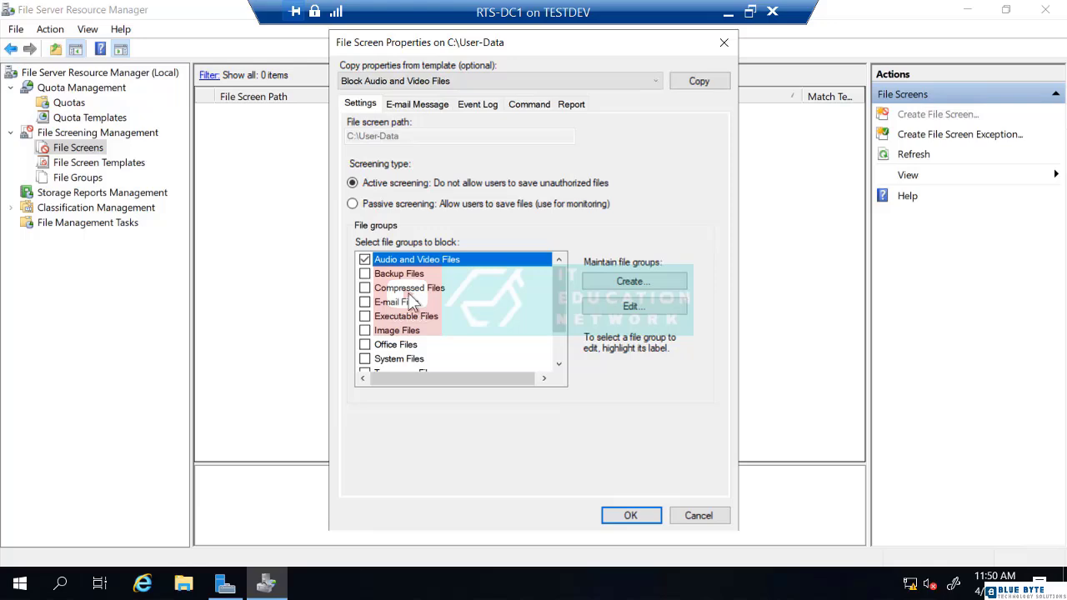
click(365, 302)
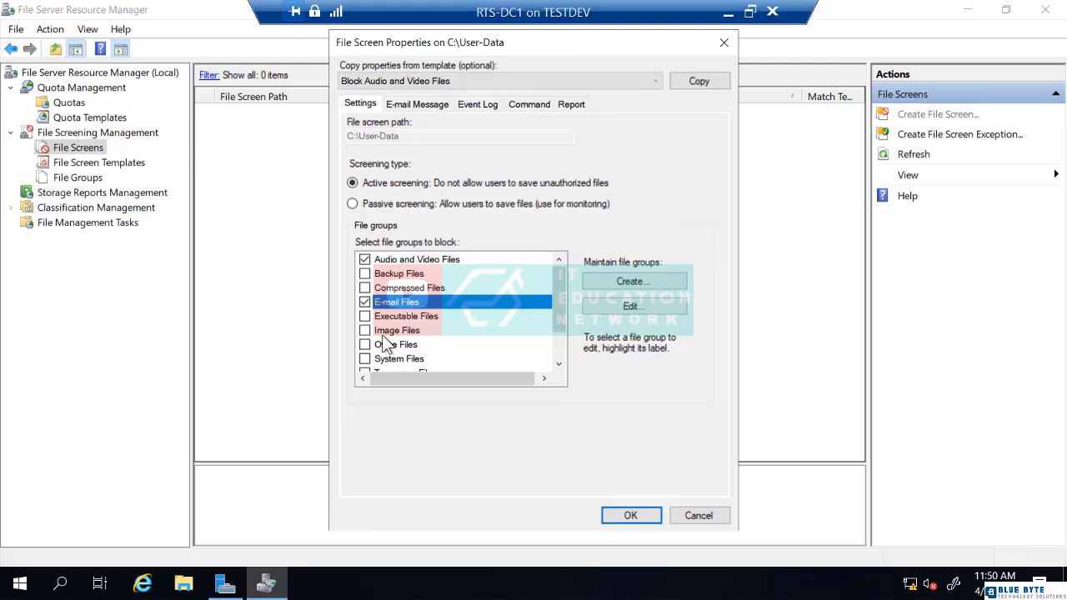
click(609, 283)
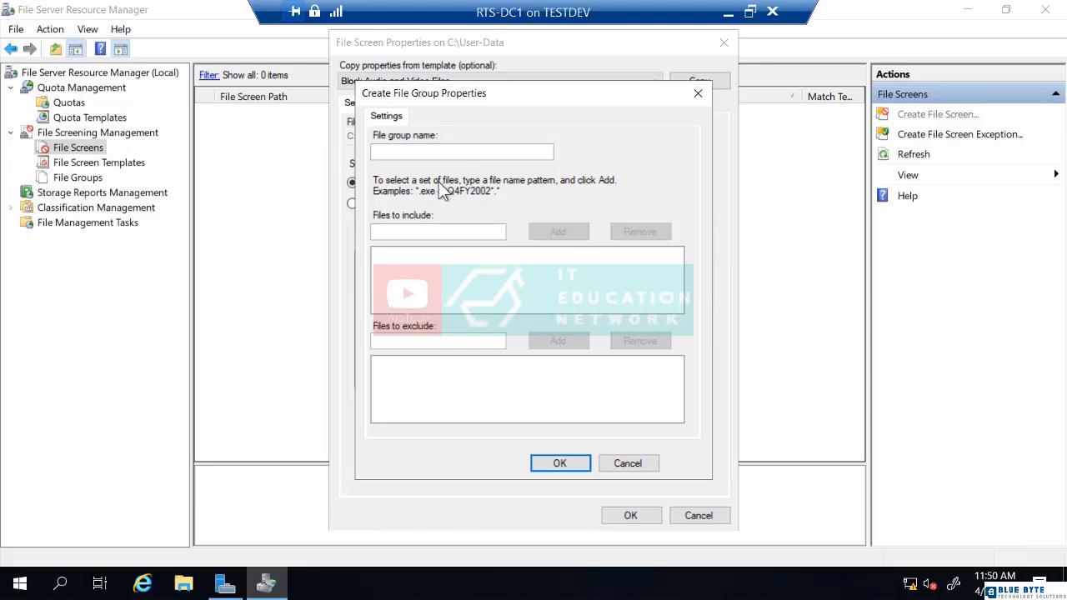
click(392, 231)
click(625, 464)
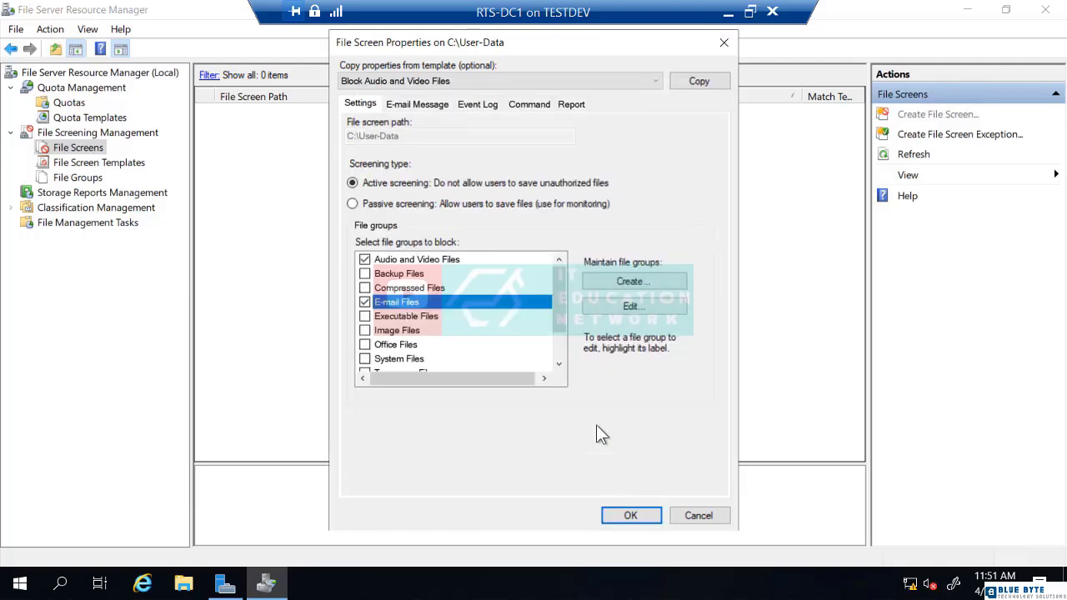
- Check the e-mail notification options of the C:\User-Data file screen and enable sending a warning to the event log
click(417, 104)
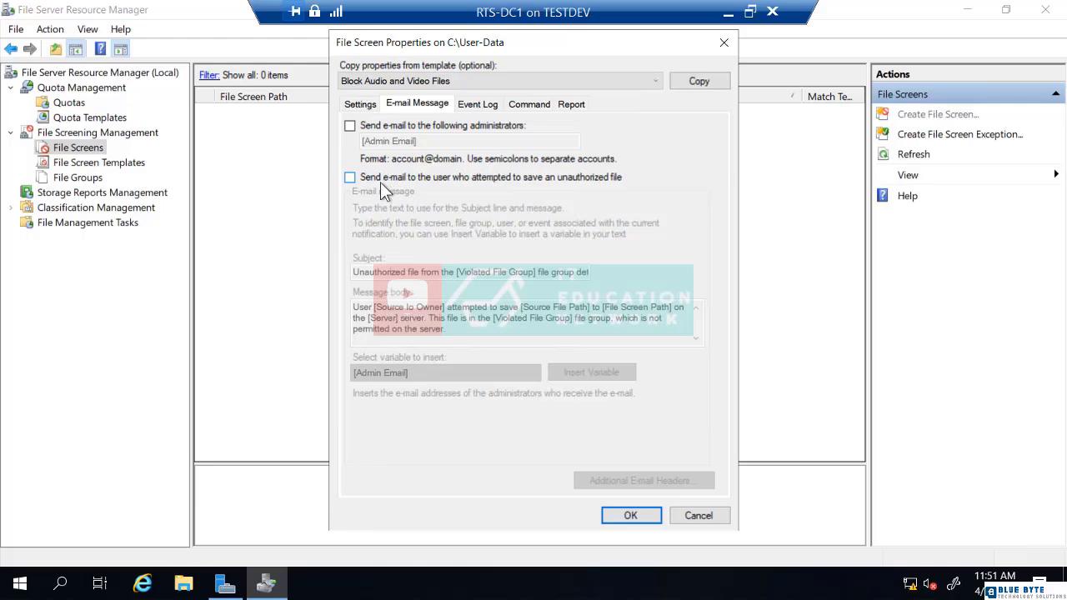
click(487, 106)
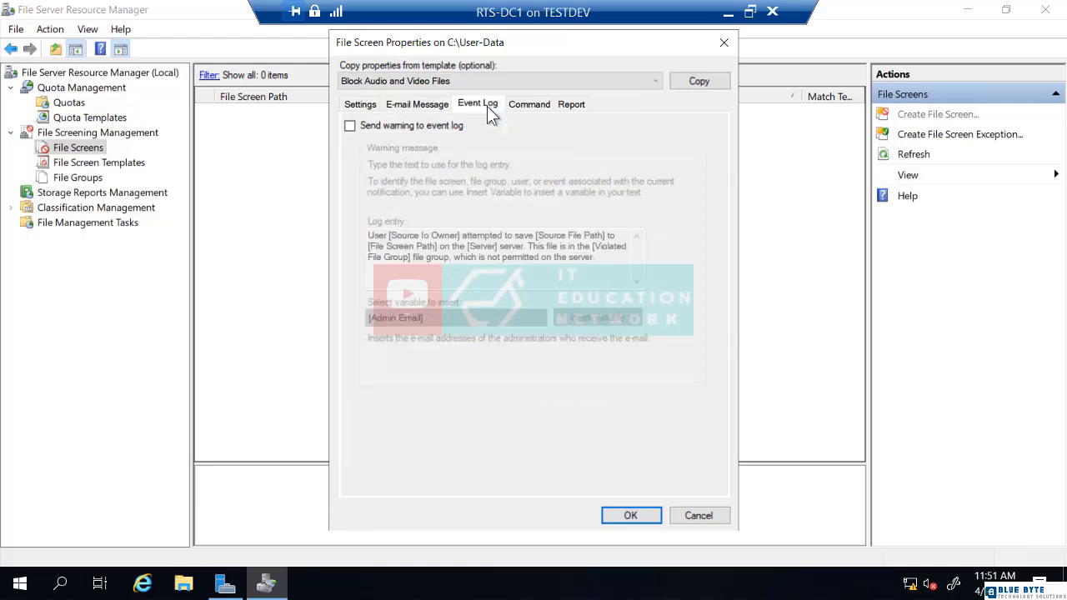
click(366, 128)
- Try the option to run a command or script for the file screen, and switch it back off
click(543, 105)
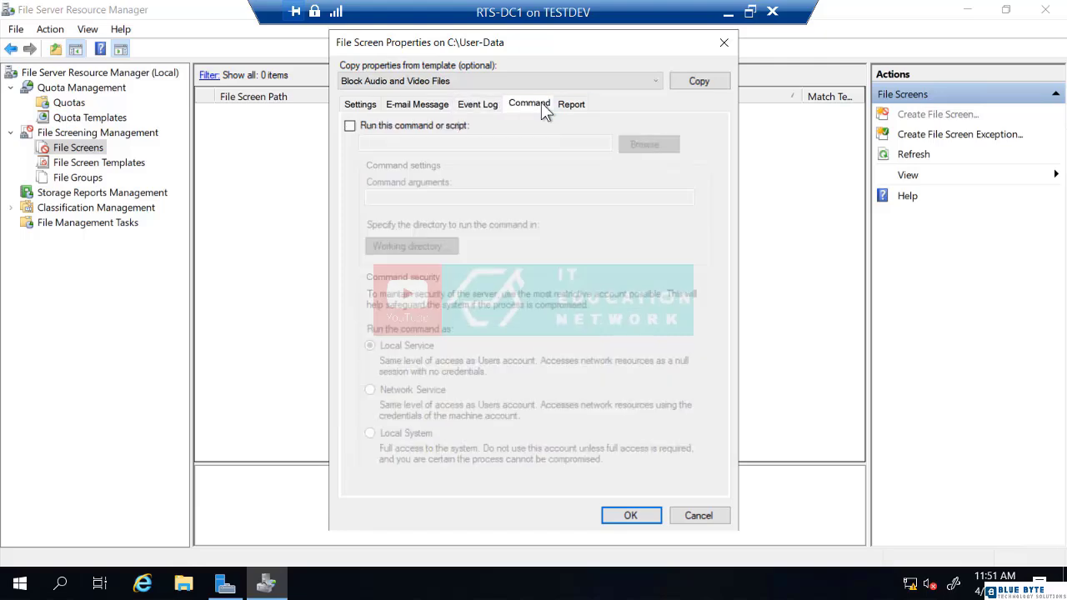
click(426, 123)
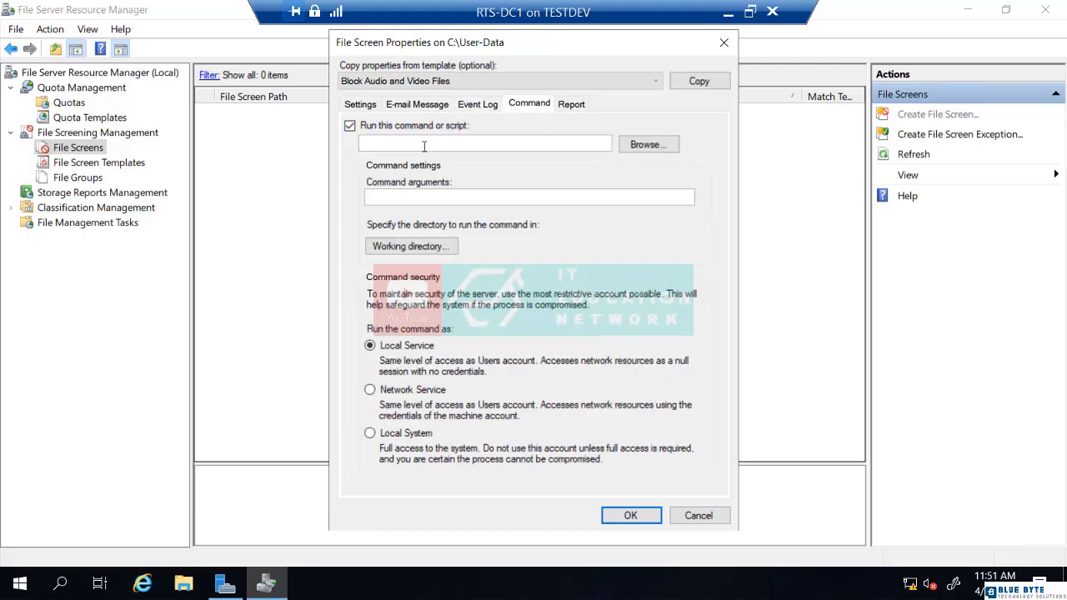
click(372, 127)
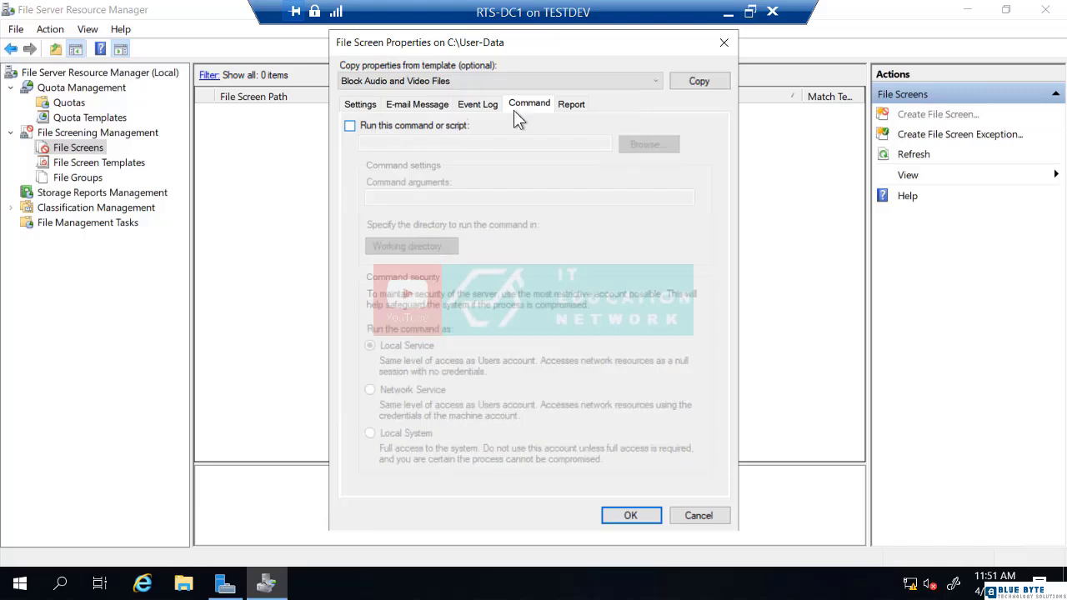
- Try generating a File Screening Audit report for the file screen, and switch report generation back off
click(575, 106)
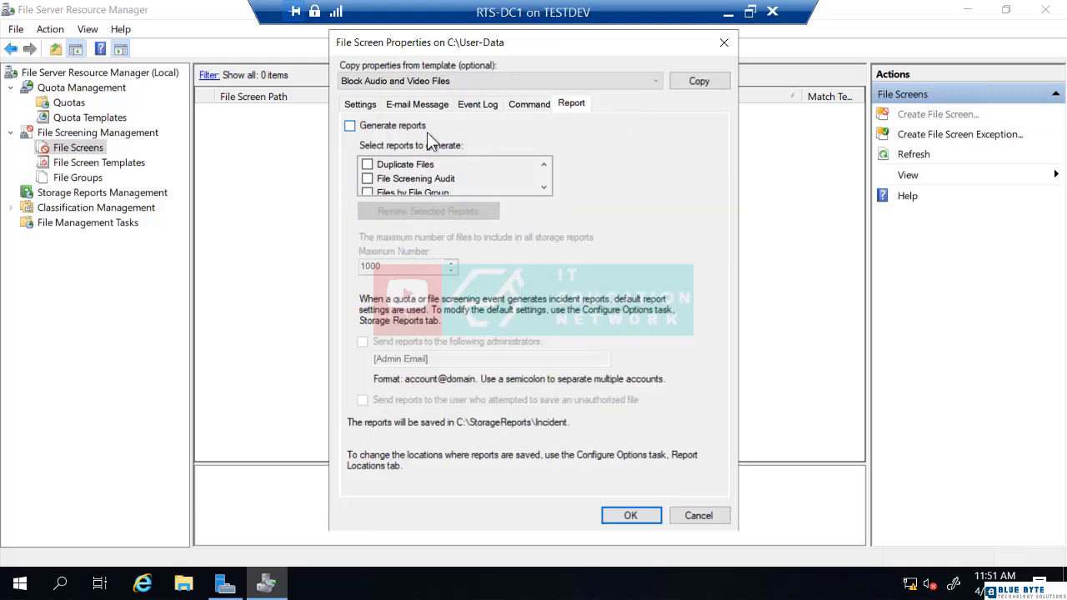
click(363, 129)
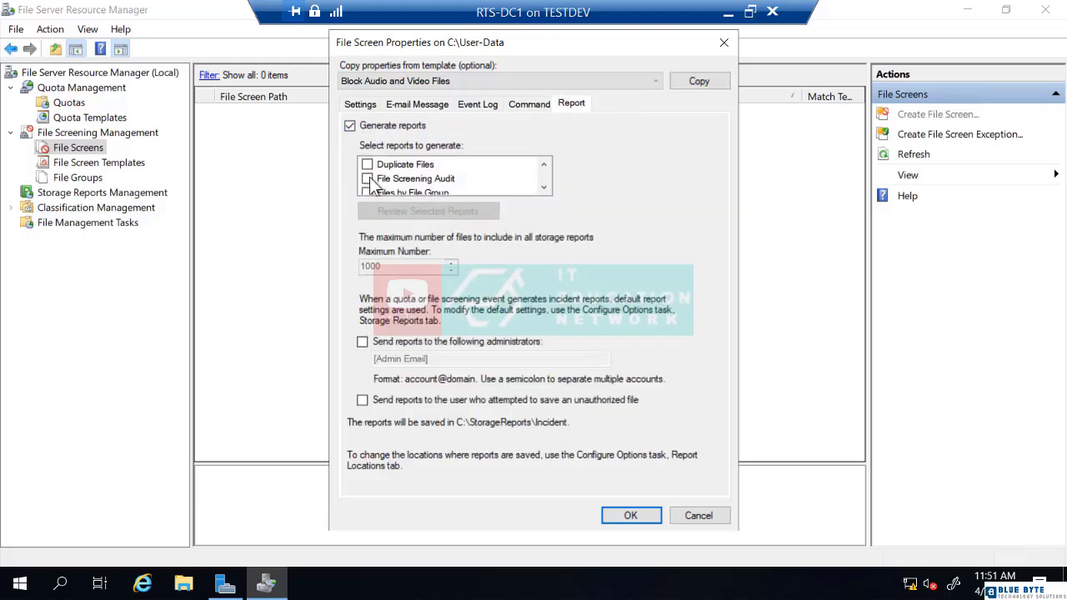
click(375, 180)
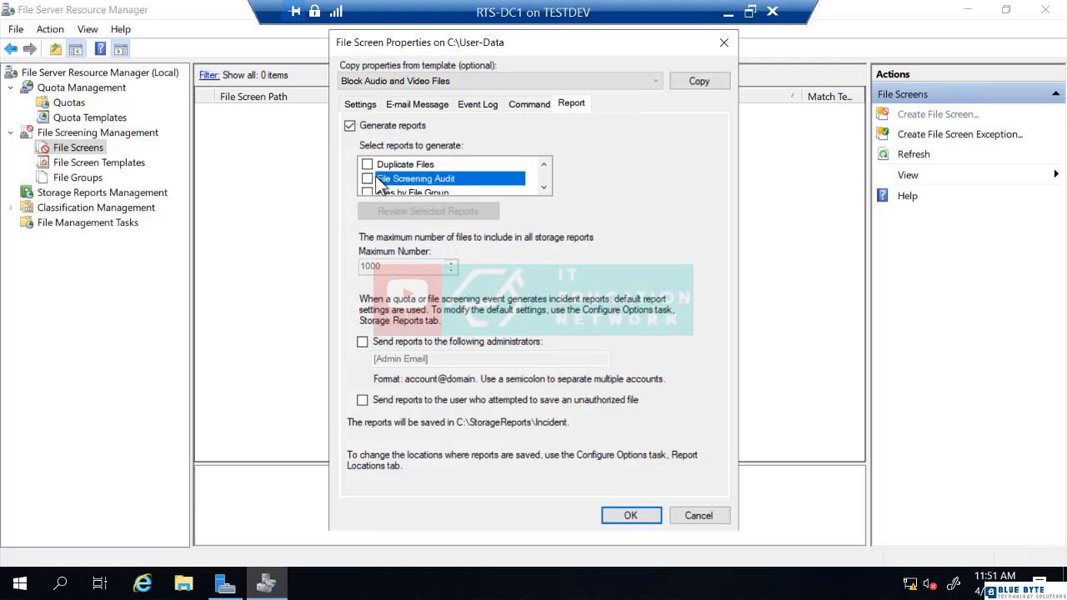
click(368, 179)
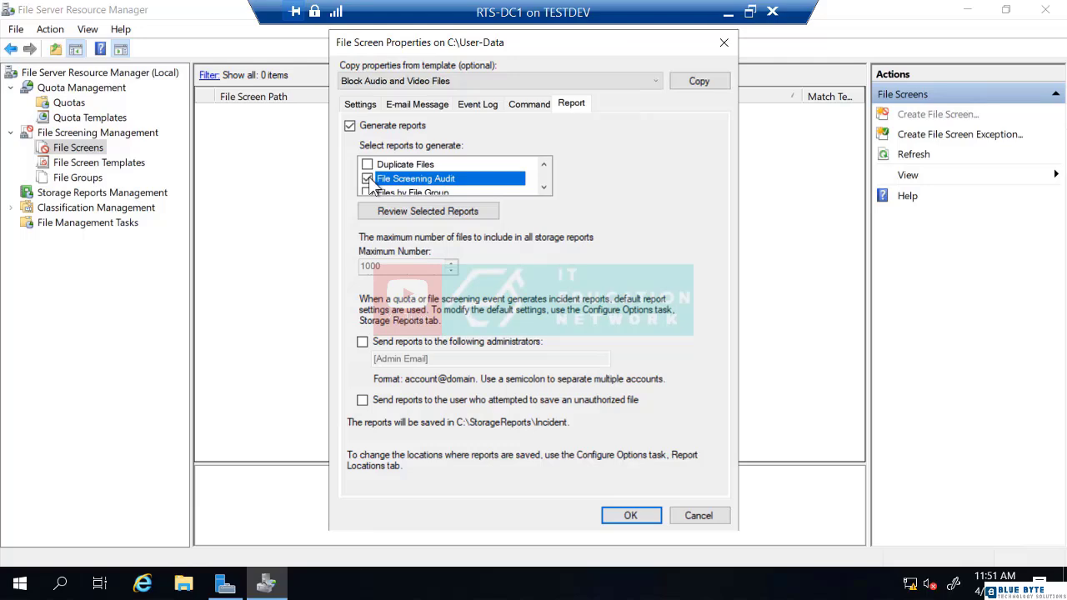
click(350, 127)
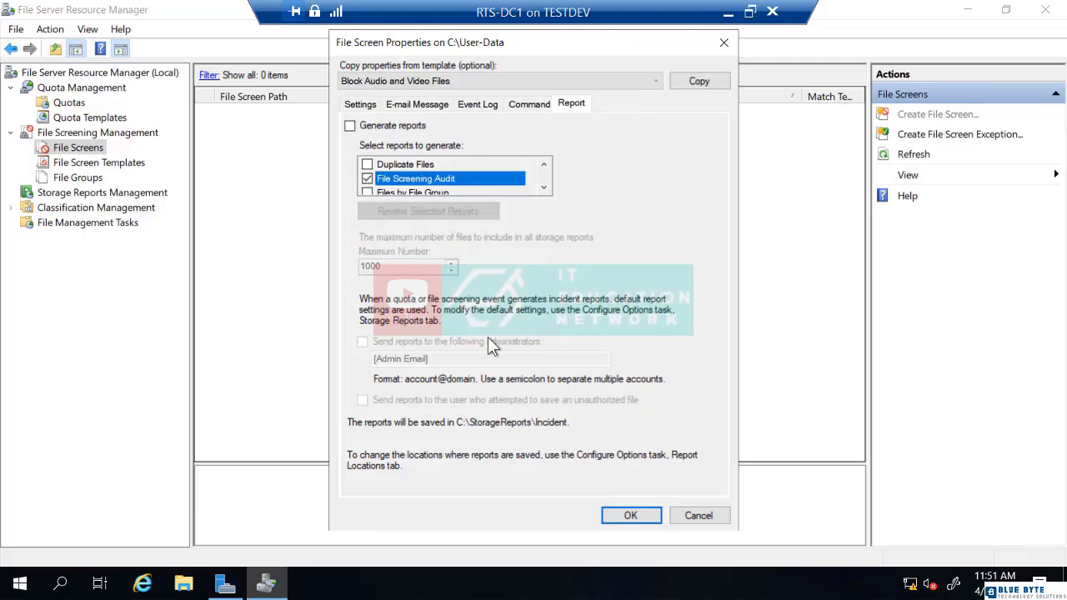
- Accept the custom properties and create the C:\User-Data file screen, saving its properties as a template named RTS Data Restrictions
click(636, 512)
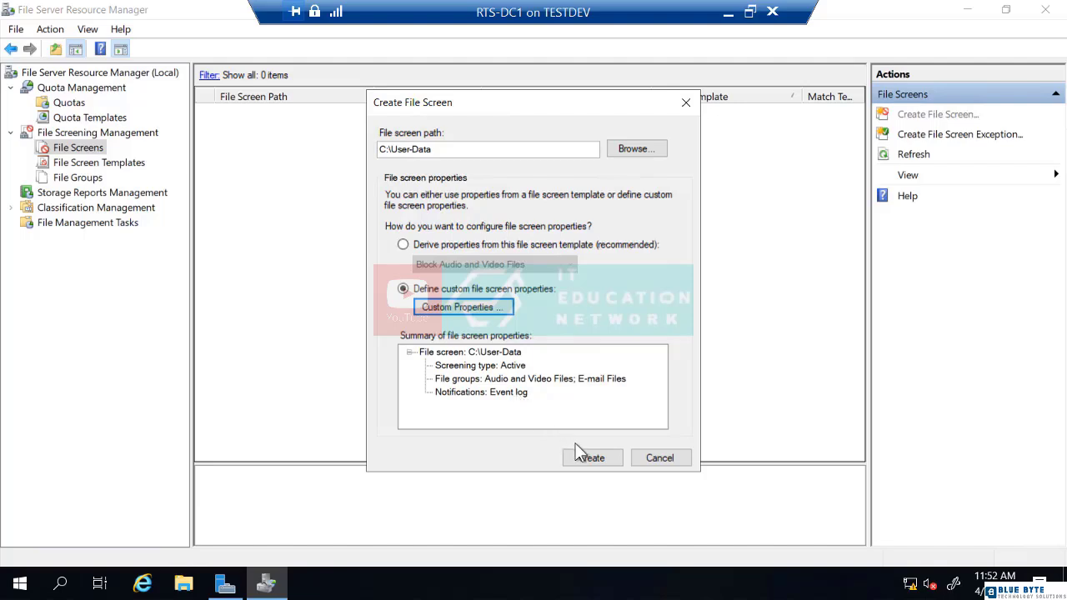
click(593, 459)
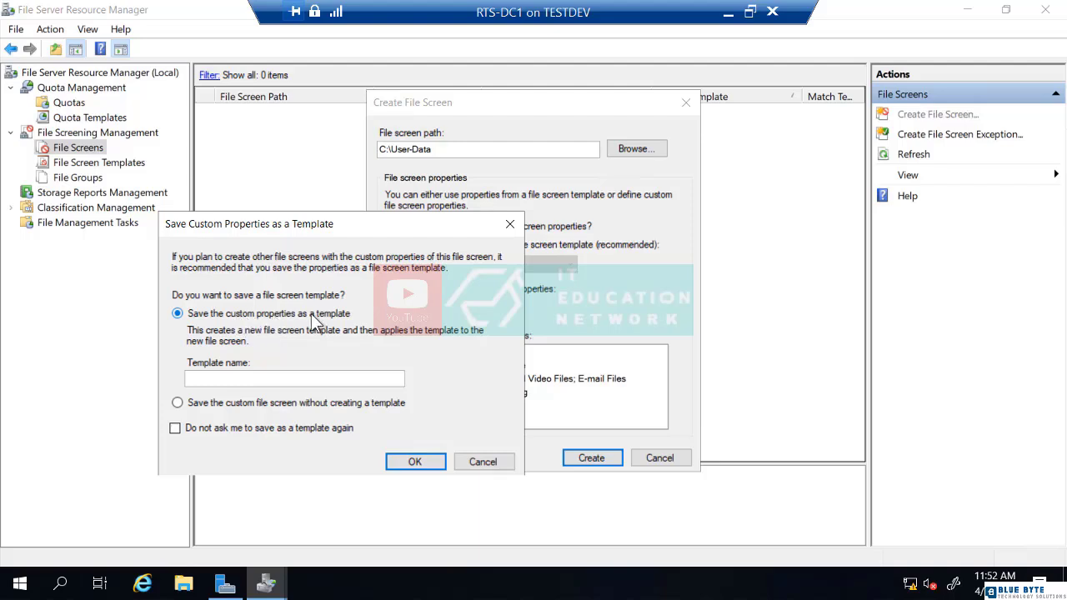
click(260, 373)
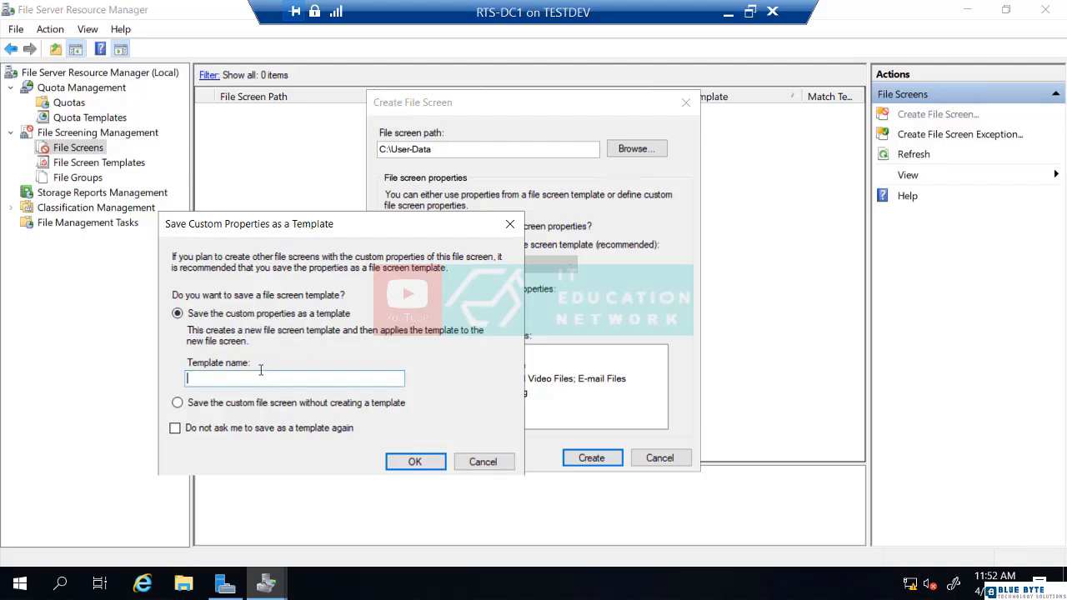
text(RTS Data Restrictions)
click(417, 462)
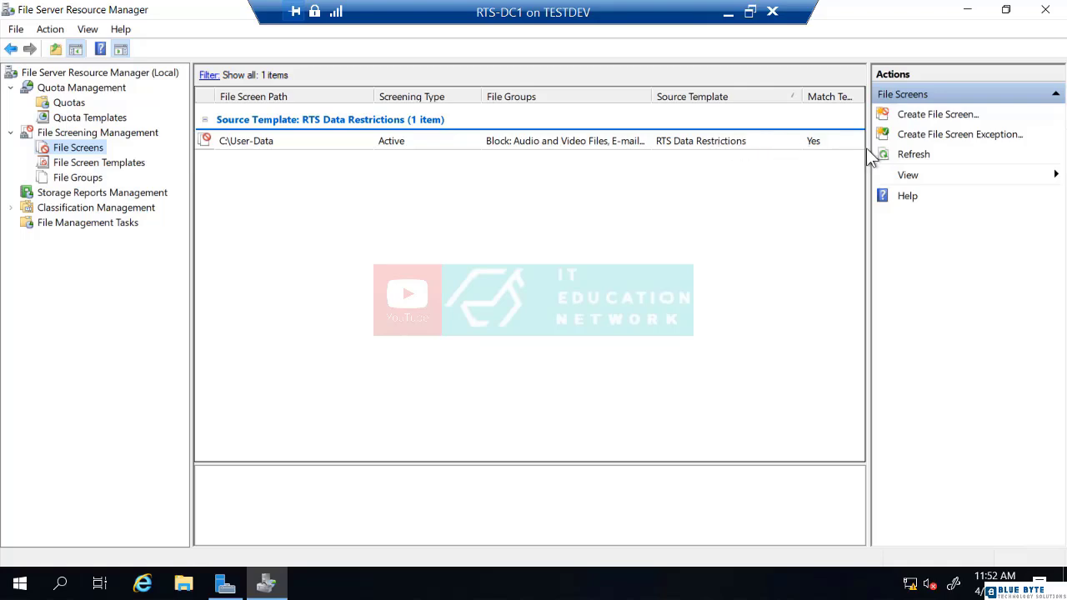
- Widen the file screens list by narrowing the neighbouring Actions pane
drag(867, 149, 876, 148)
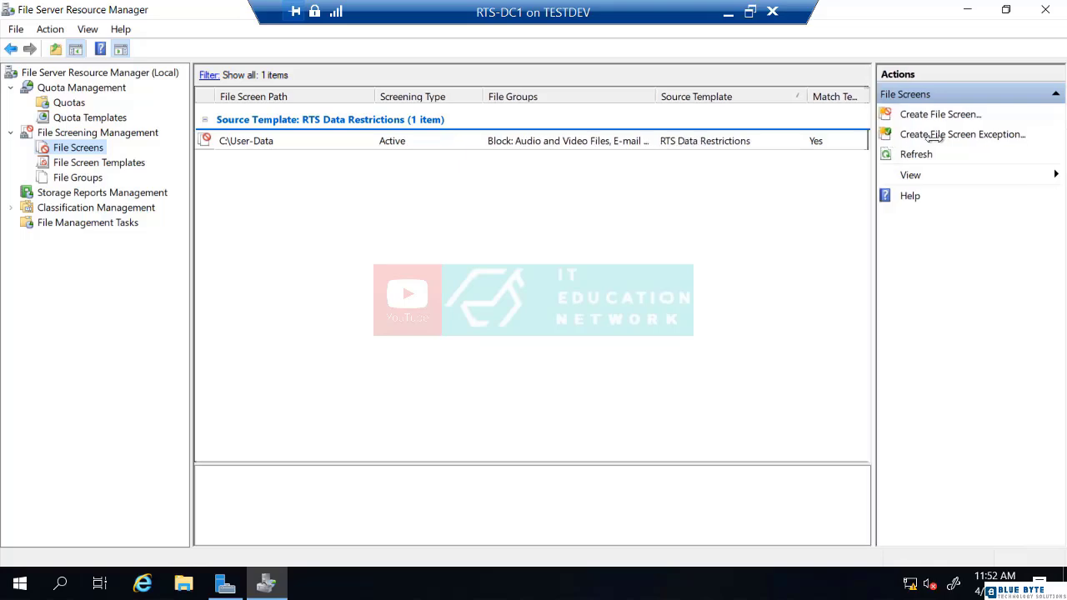
drag(976, 139, 982, 139)
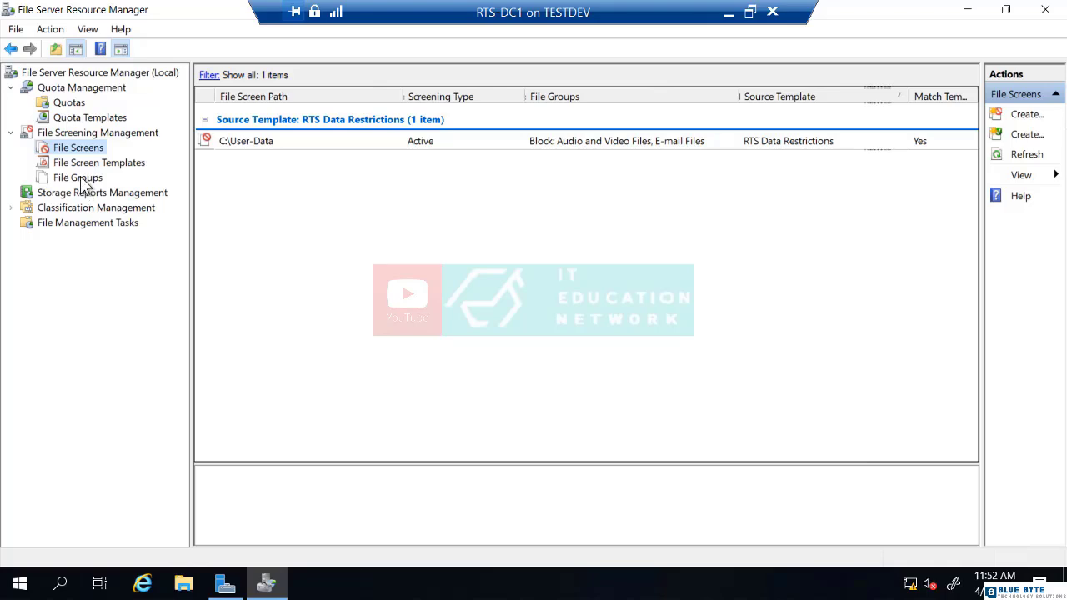
- Start a new file screen with the C:\Finance-Users folder as its path
right_click(75, 152)
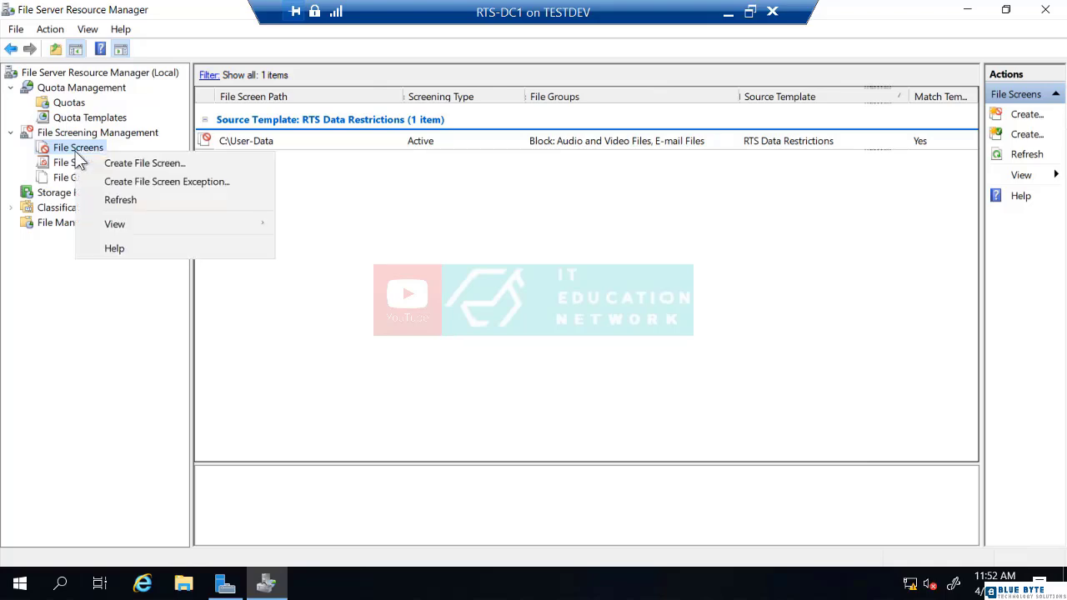
click(96, 163)
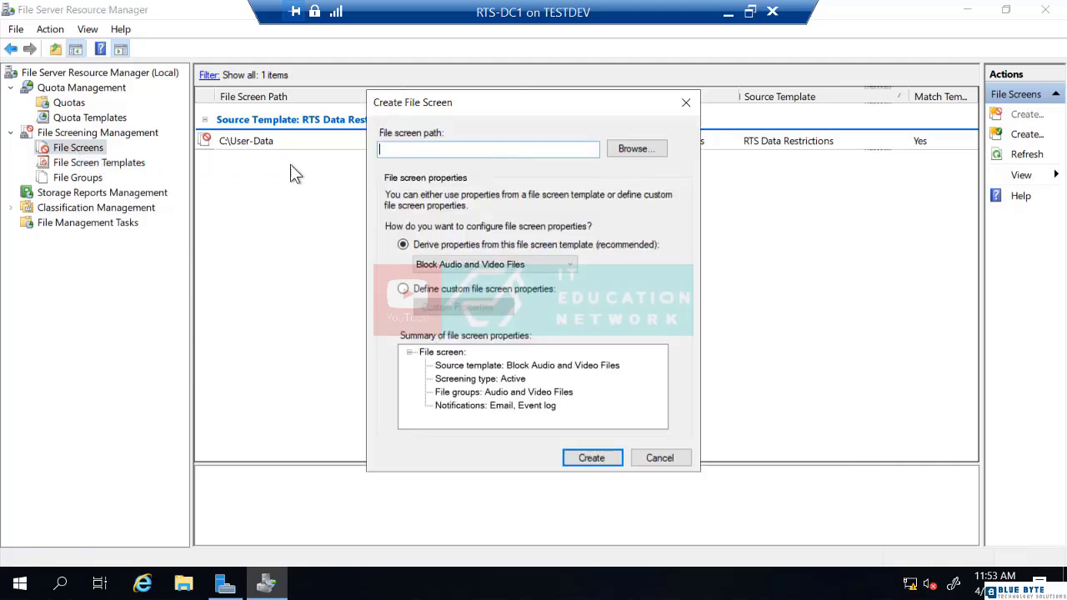
click(627, 149)
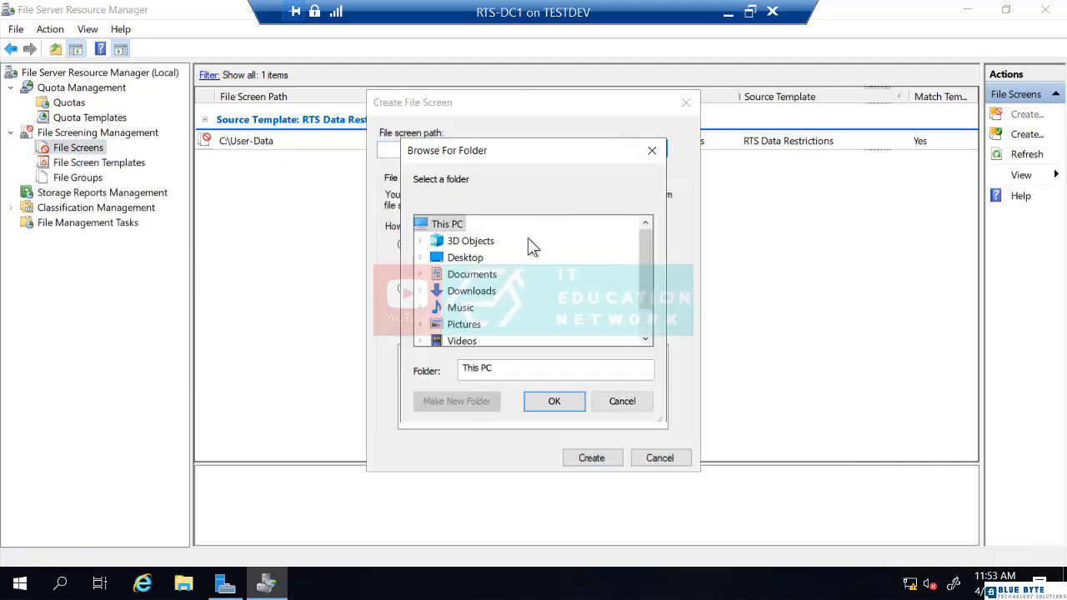
scroll(500, 288, down, 1)
double_click(478, 325)
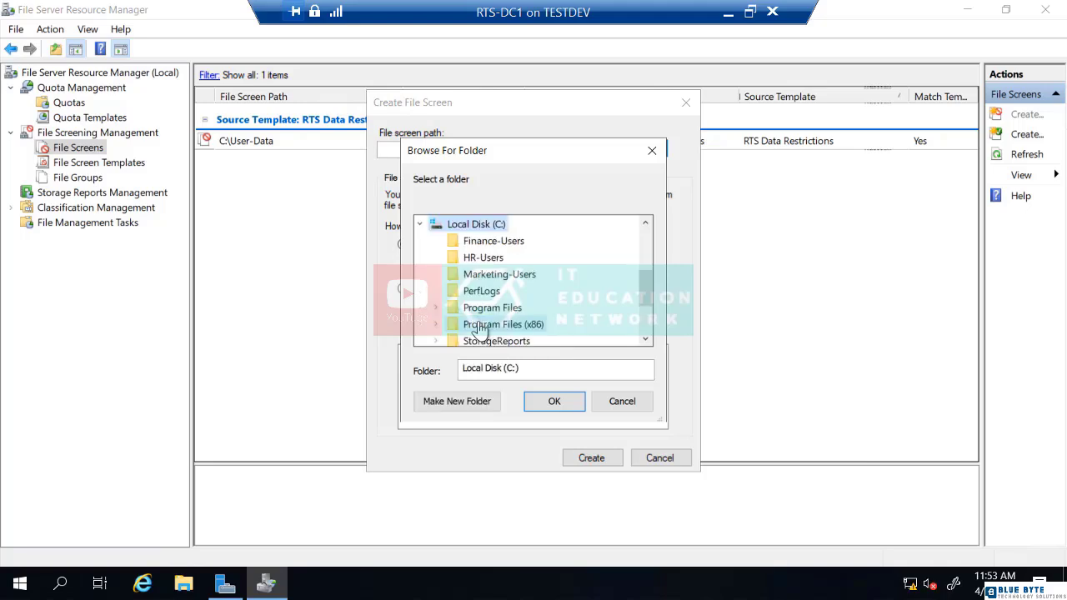
click(483, 243)
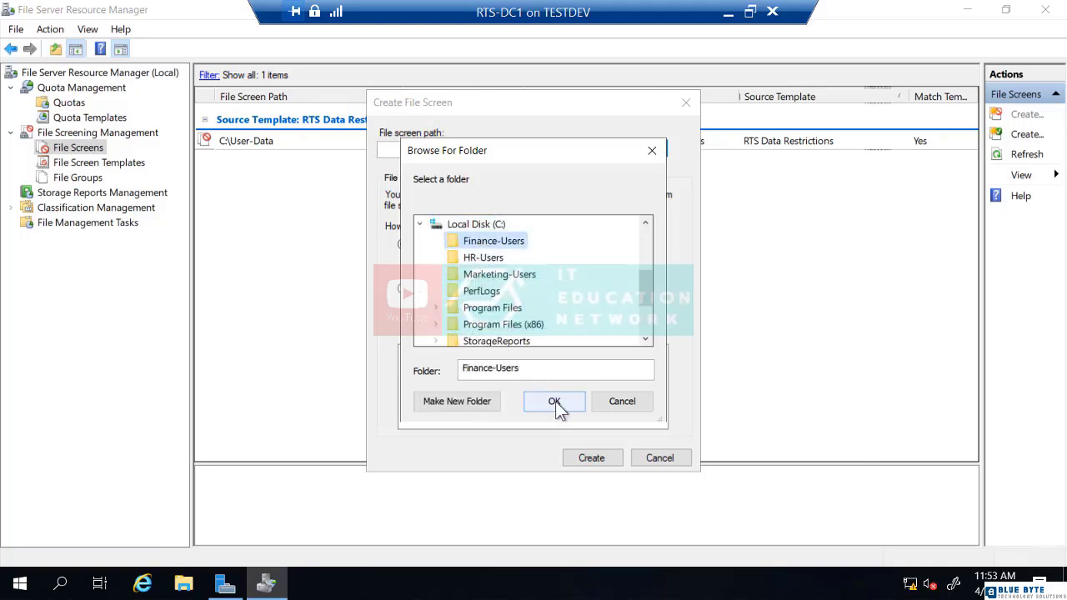
click(554, 401)
- Derive the C:\Finance-Users screen's properties from the RTS Data Restrictions template and create the file screen
click(515, 265)
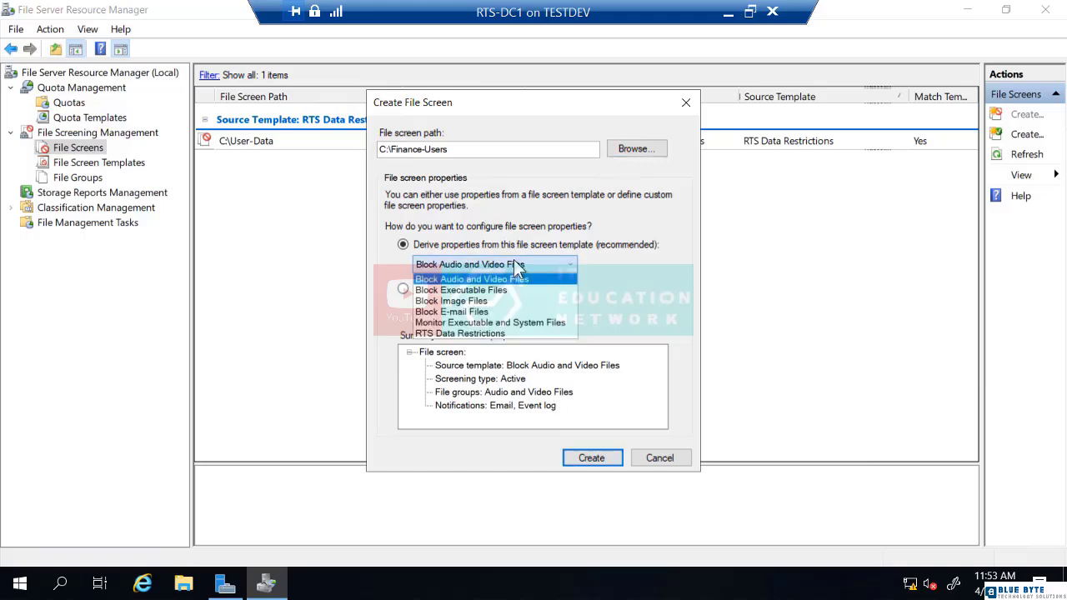
click(478, 332)
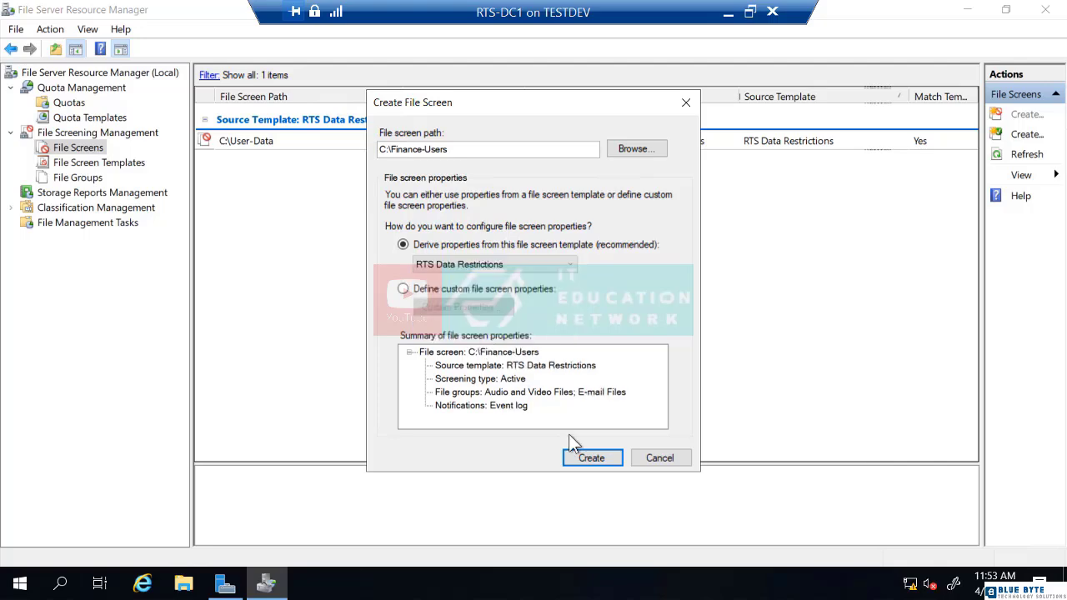
click(588, 458)
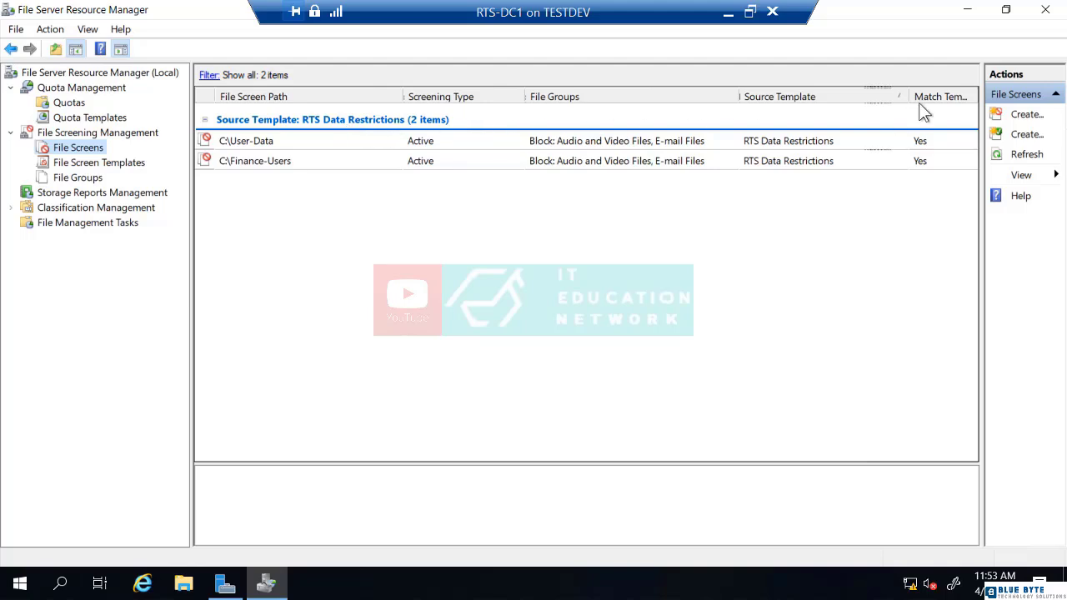
- Adjust the column widths in the file screens list to fit the full Match Template heading
drag(909, 98, 869, 97)
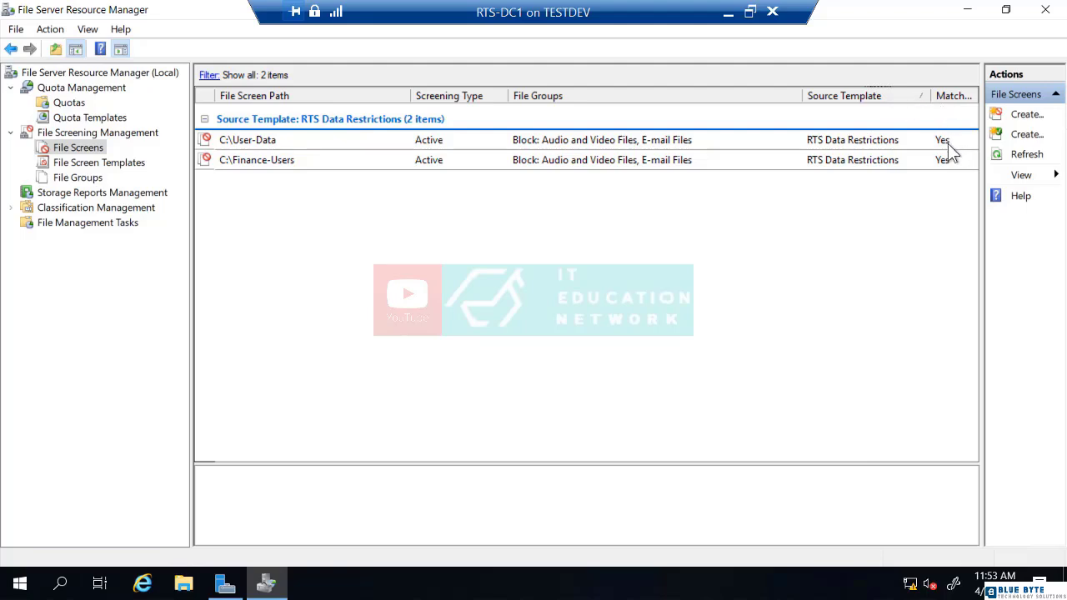
drag(805, 92, 726, 94)
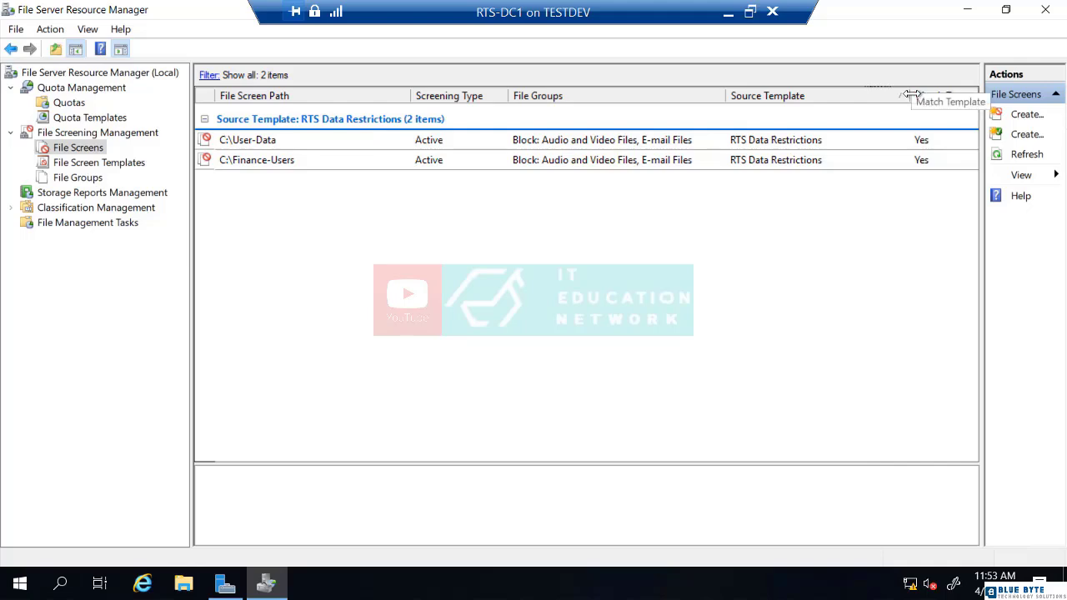
drag(909, 98, 871, 98)
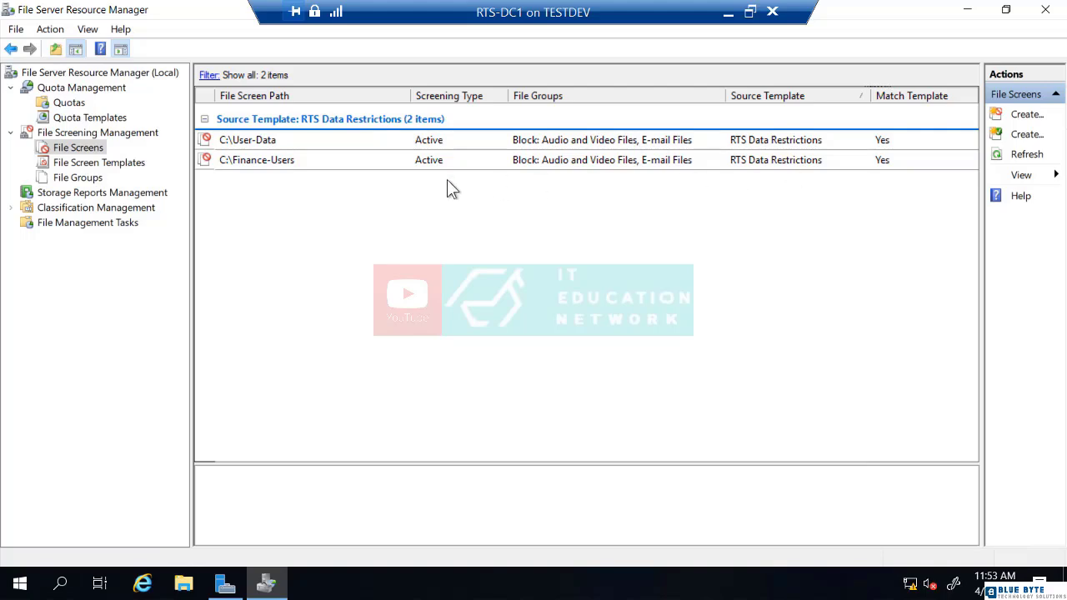
- Edit the C:\Finance-Users file screen to also block Executable Files, and save its properties
right_click(288, 162)
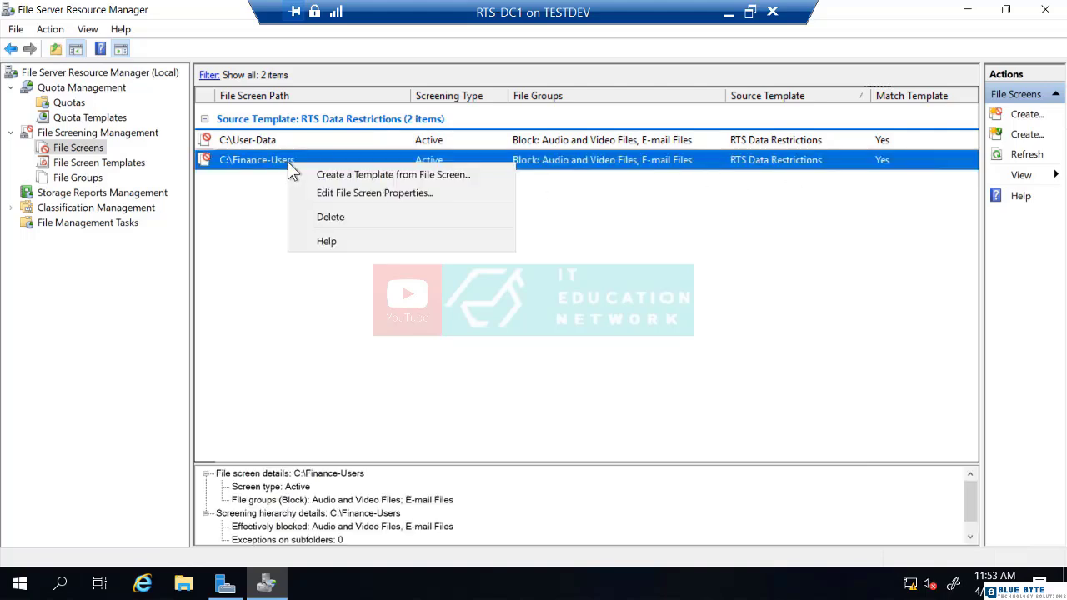
click(312, 193)
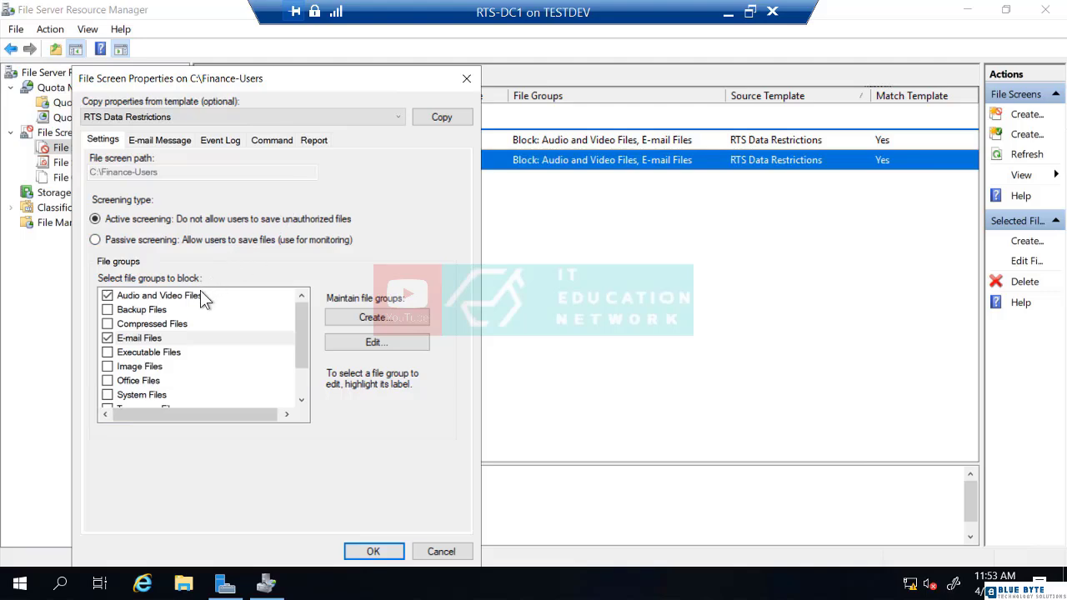
click(107, 353)
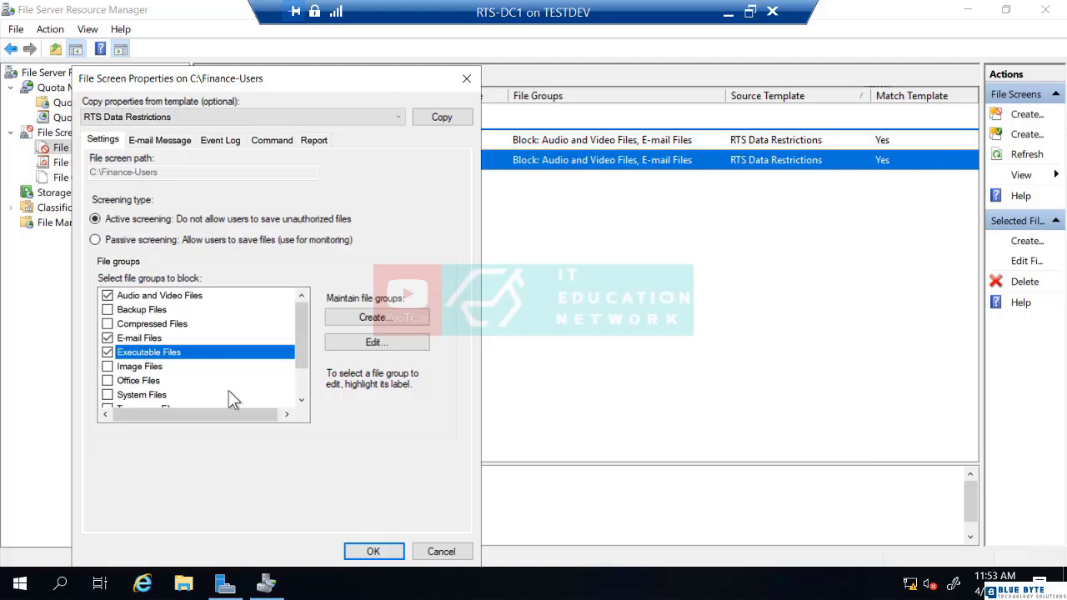
click(379, 556)
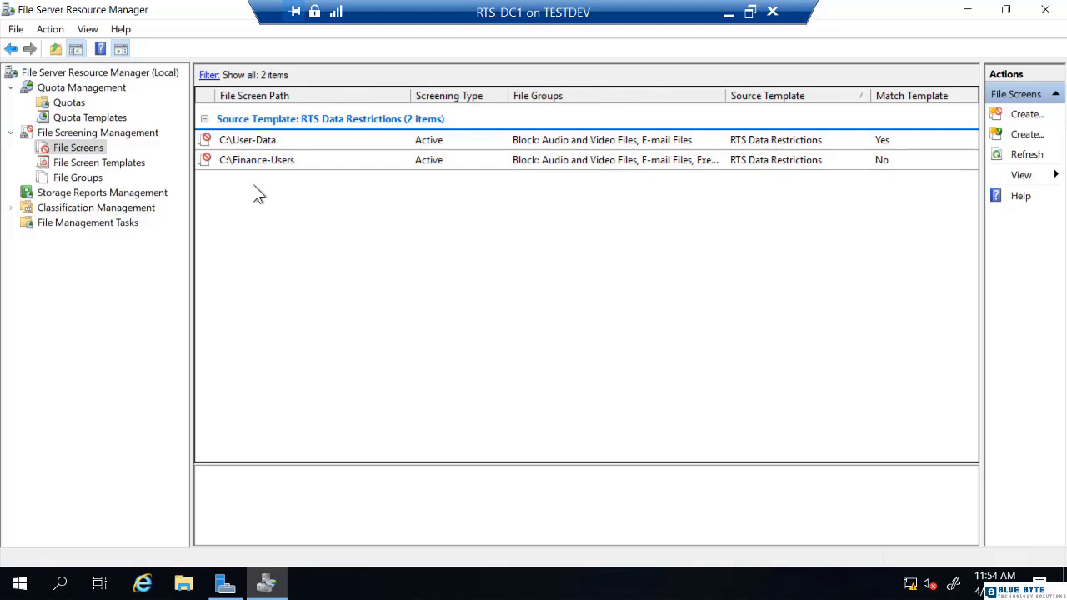
- Edit the RTS Data Restrictions file screen template to use passive screening, which allows users to save files
click(132, 164)
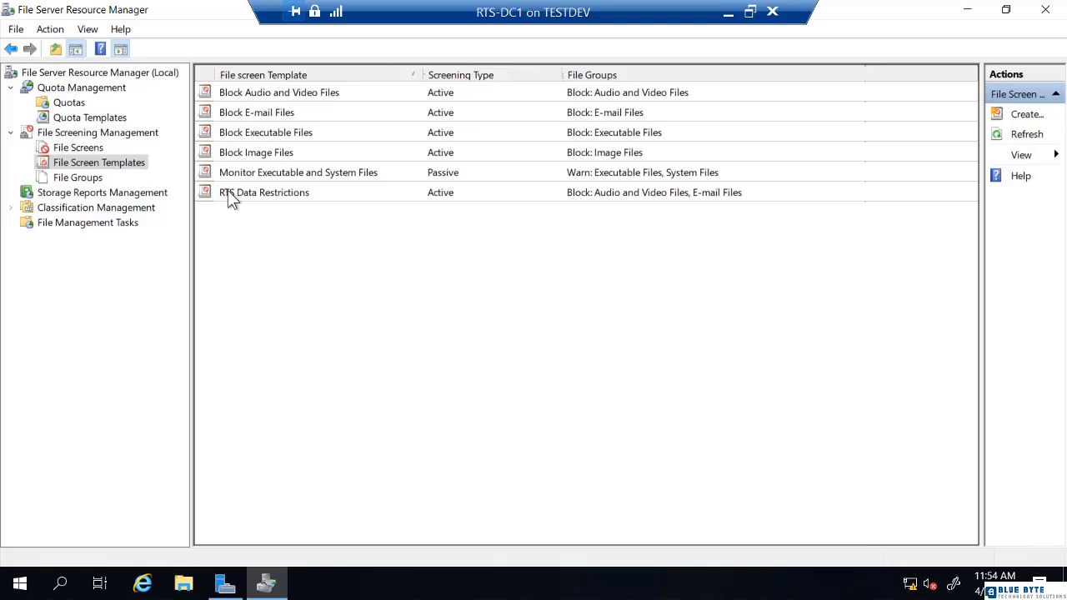
right_click(229, 190)
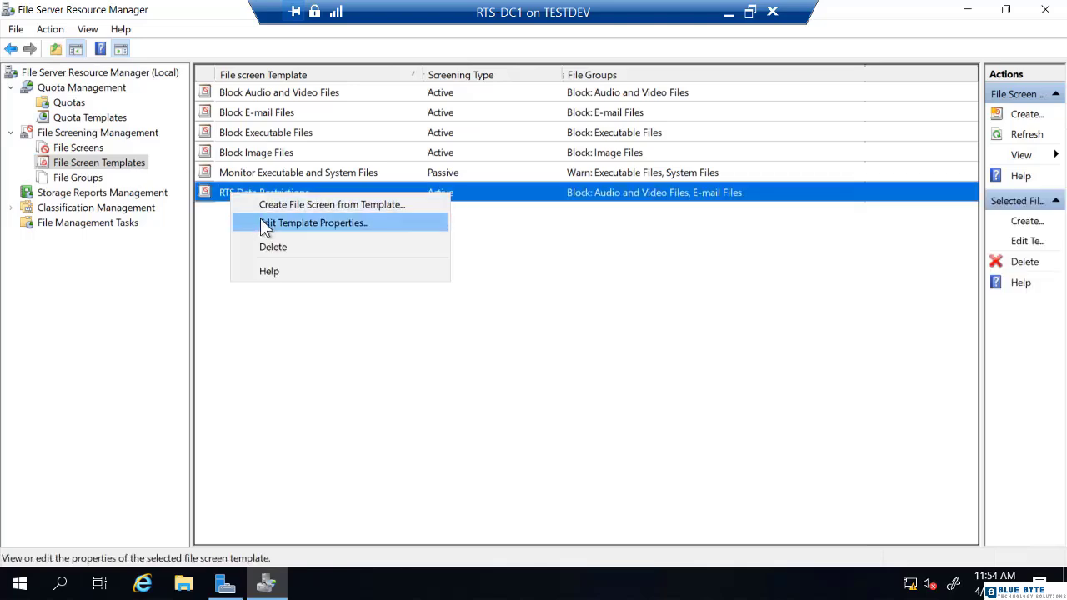
click(265, 223)
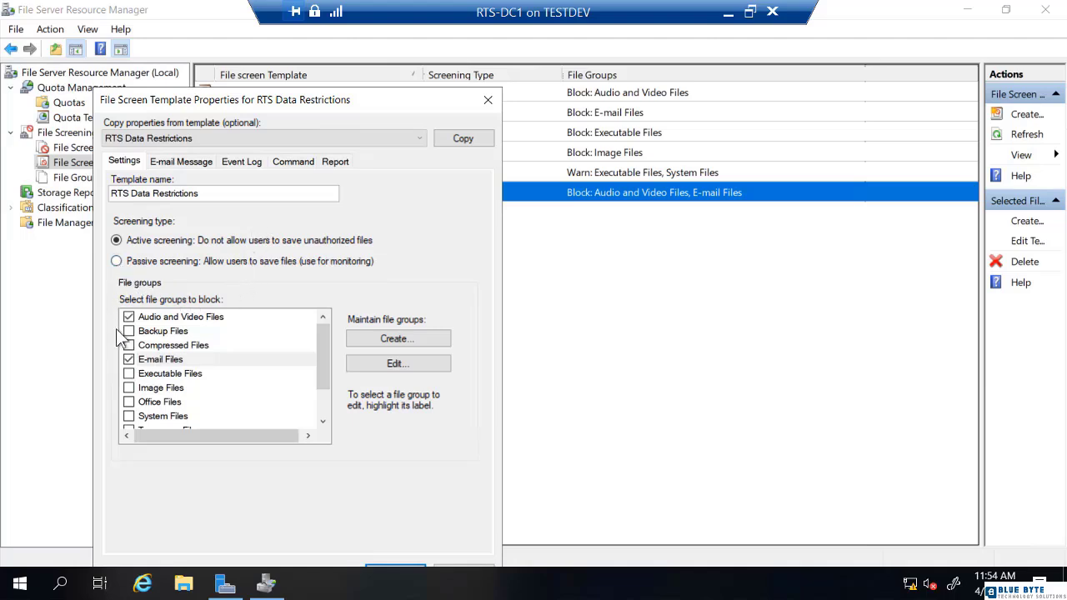
scroll(182, 400, down, 1)
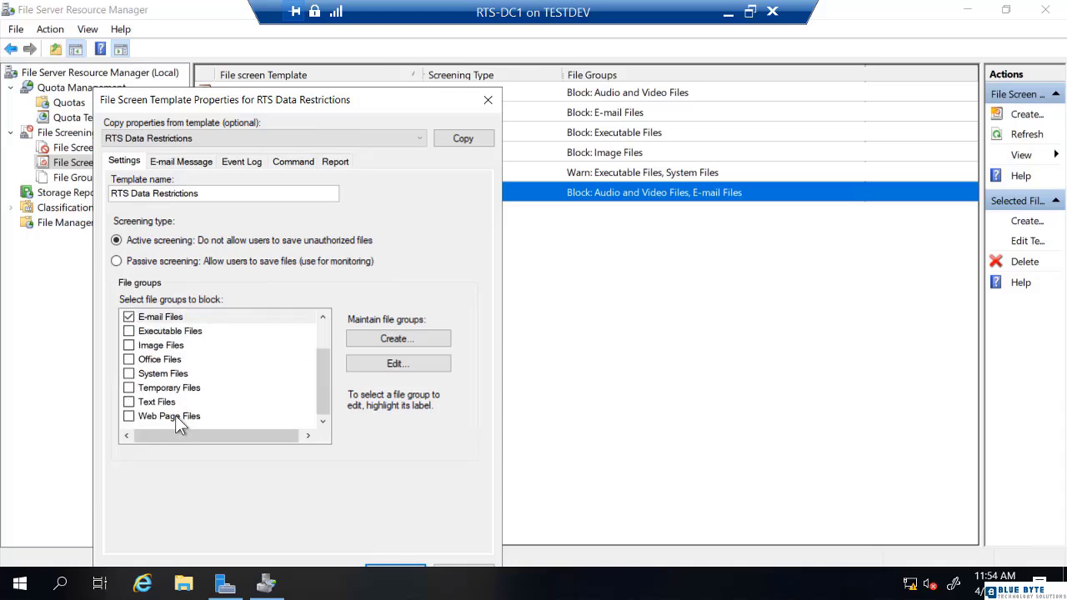
scroll(153, 400, up, 1)
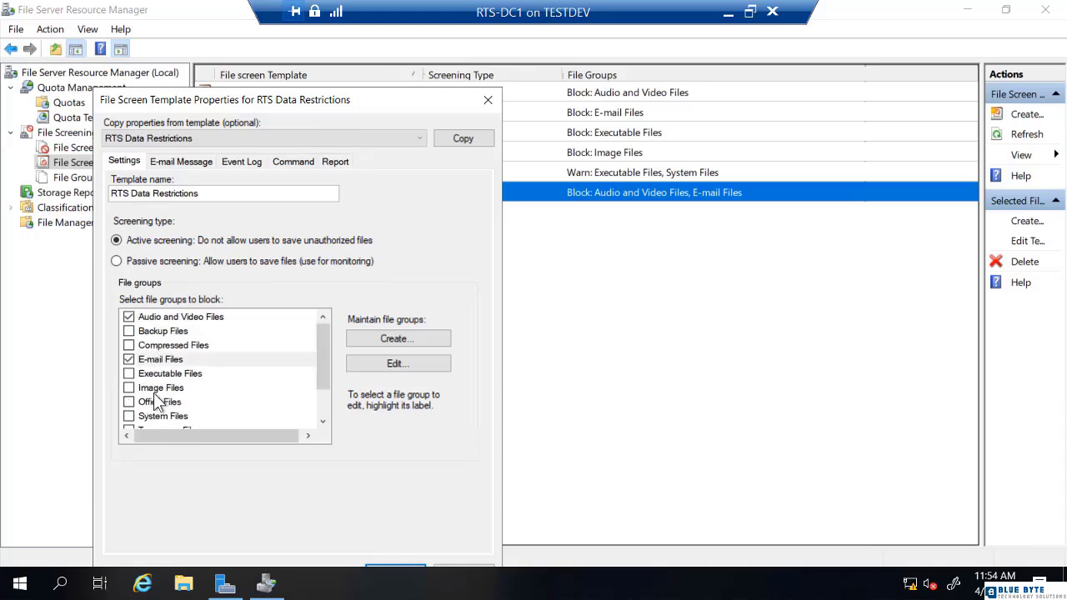
click(116, 261)
drag(387, 99, 400, 74)
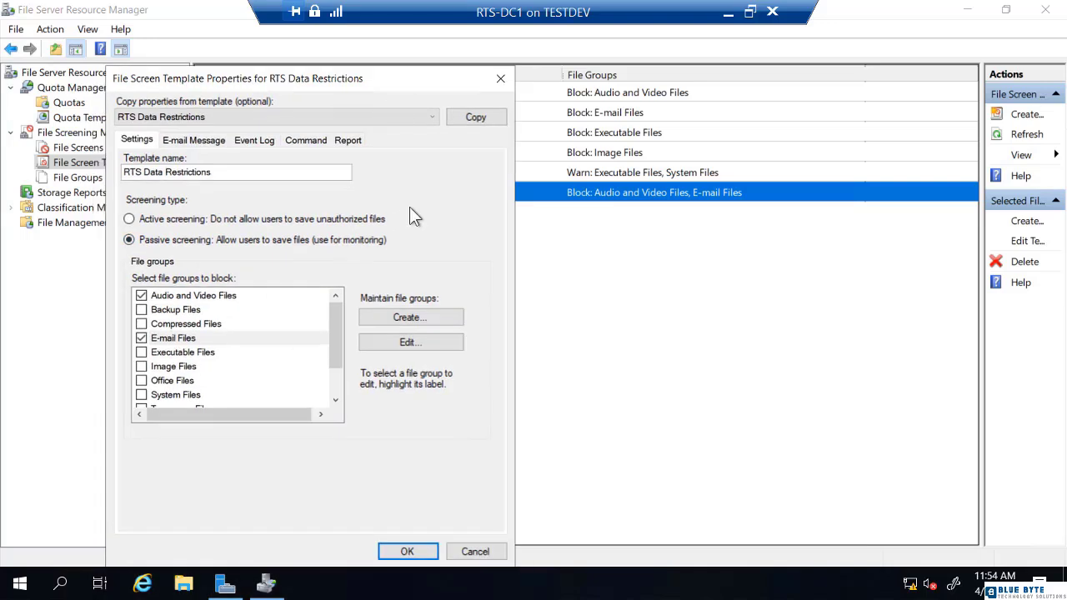
- Save the template changes, apply them to all derived file screens, and check the file screens list
click(409, 546)
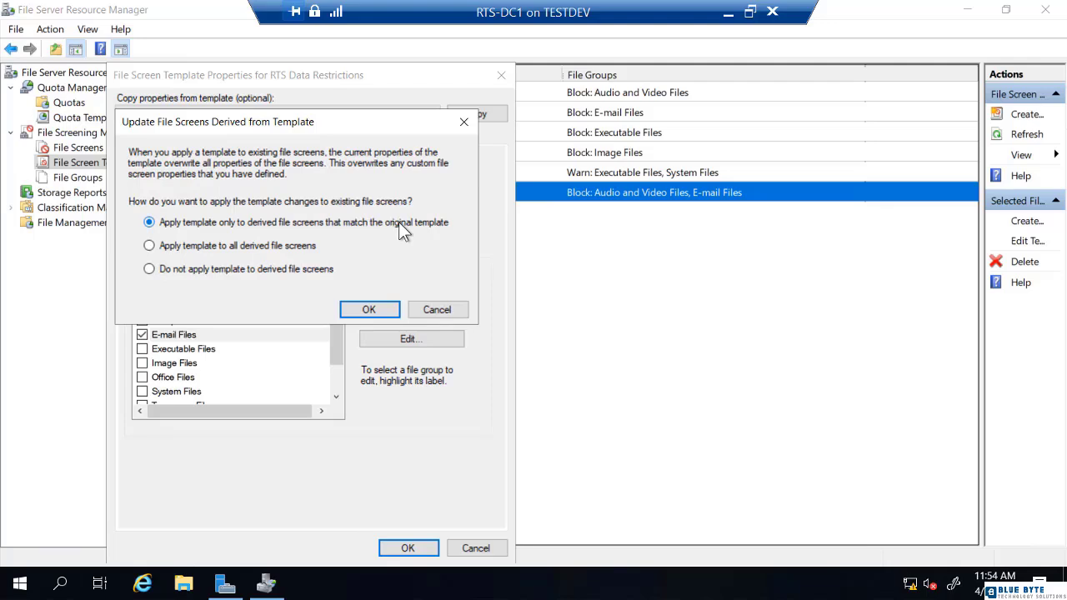
click(193, 254)
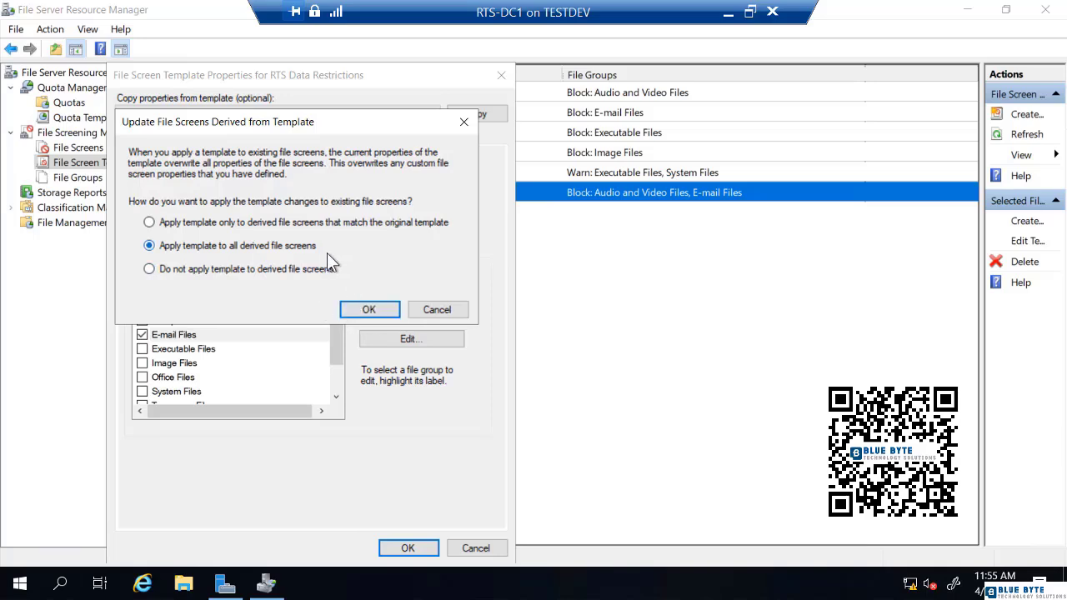
click(368, 310)
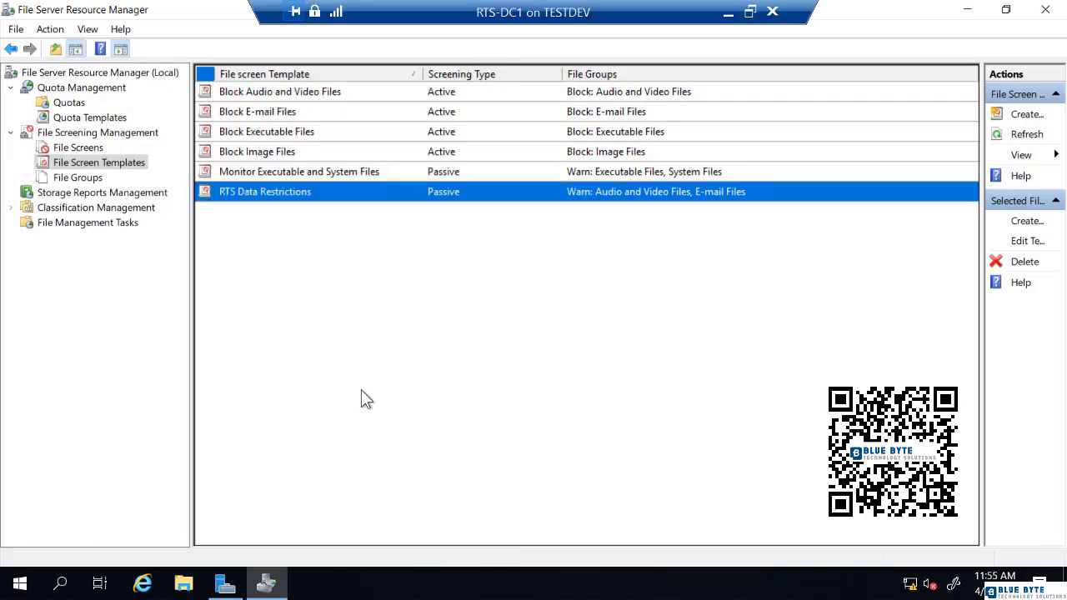
click(94, 150)
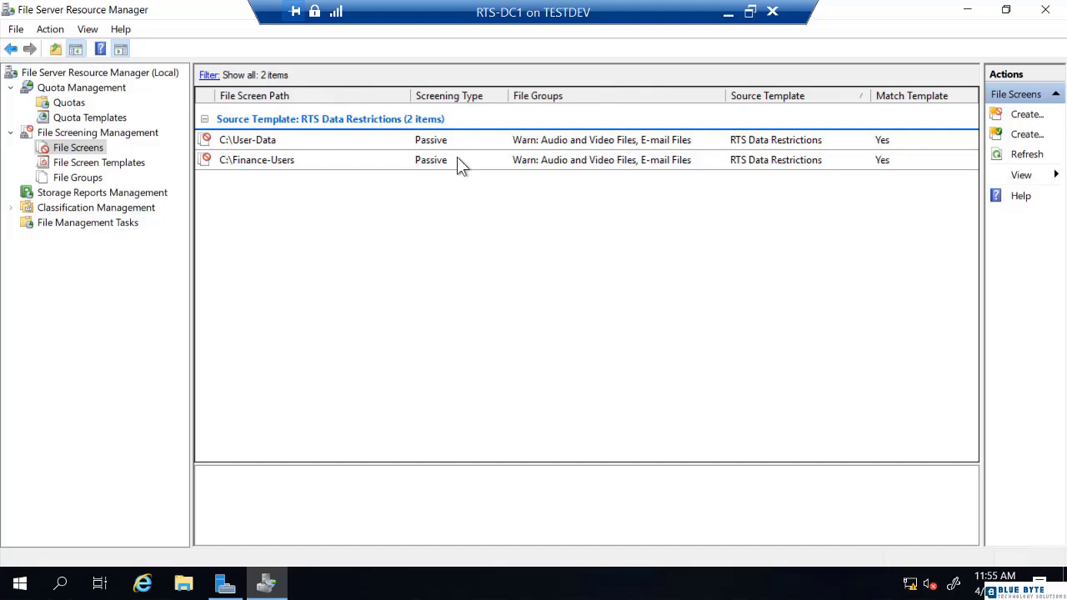
- Open the list of file groups and bring up the commands available for it
click(83, 179)
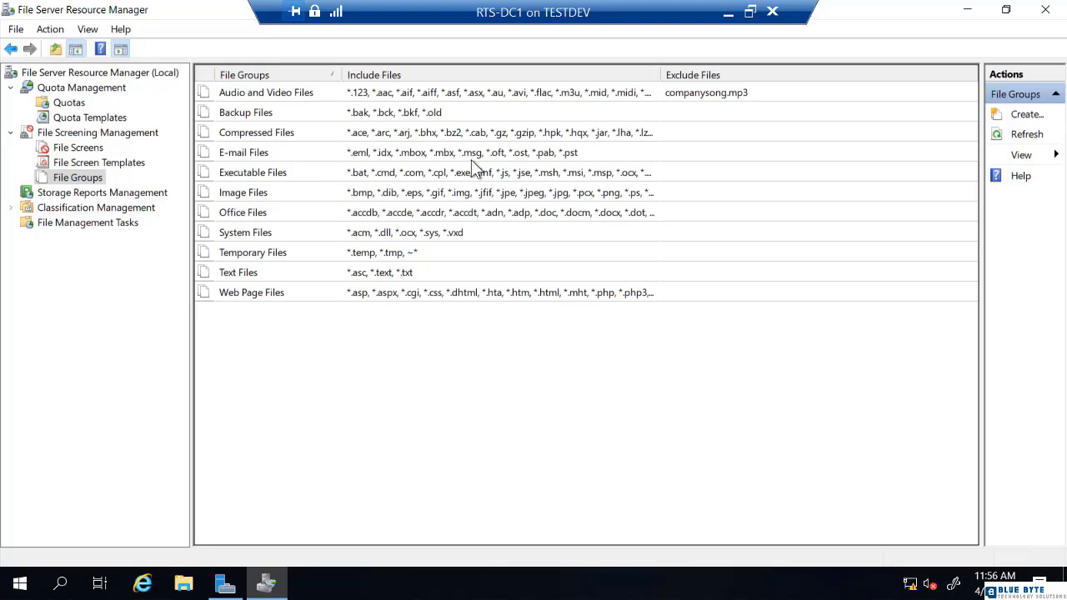
right_click(85, 177)
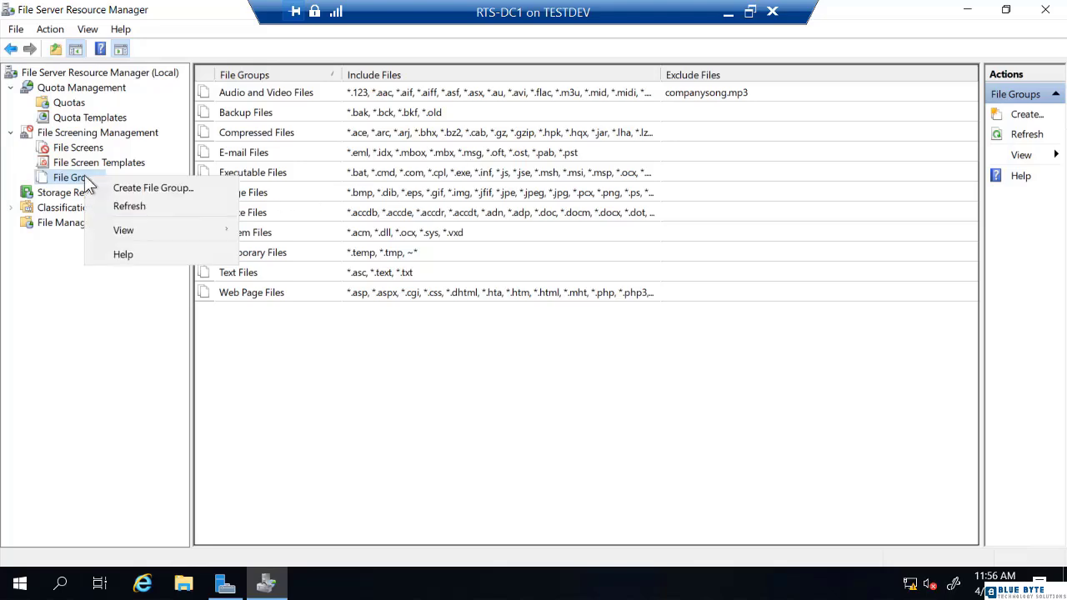